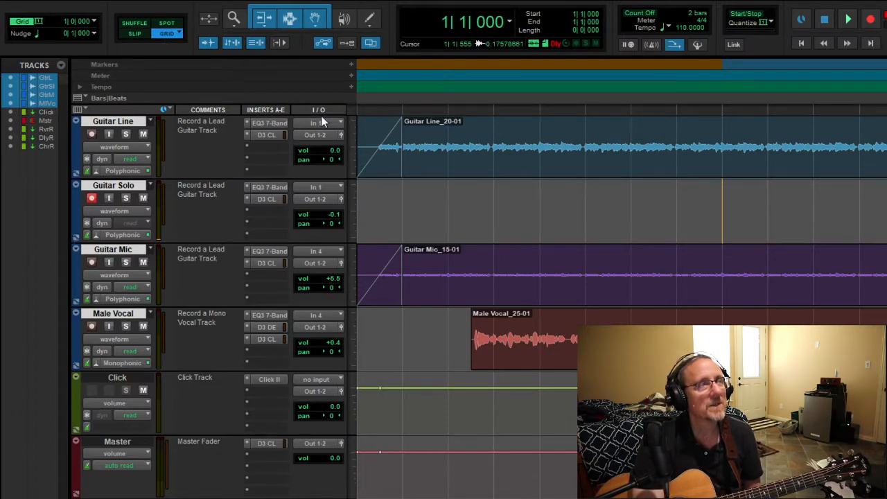
Step: Examine the session's track layout from Guitar Line down to Chorus Return, including inserts and routing
{"action": "key", "text": "ctrl+equal"}
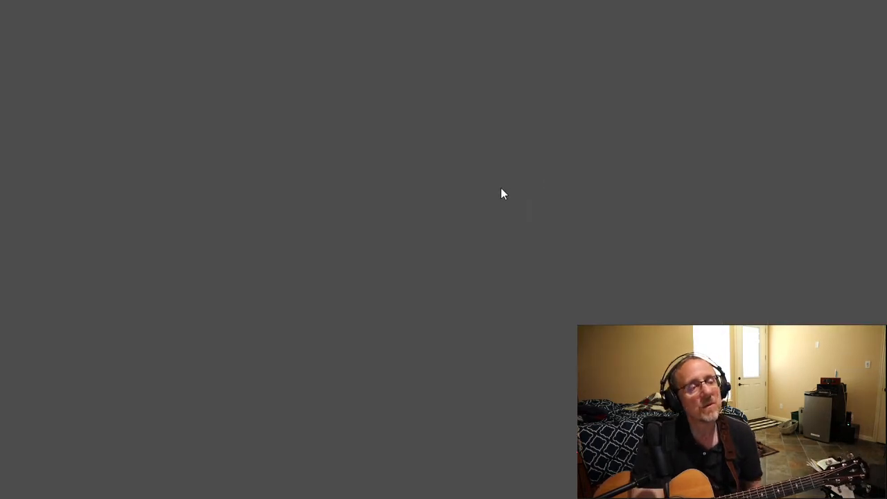
{"action": "key", "text": "ctrl+equal"}
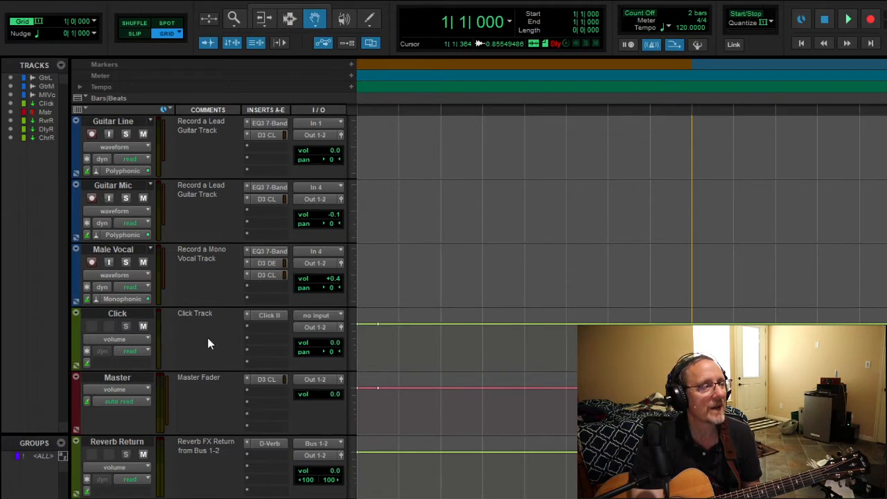
{"action": "scroll", "coordinate": [206, 334], "scroll_direction": "down", "scroll_amount": 2}
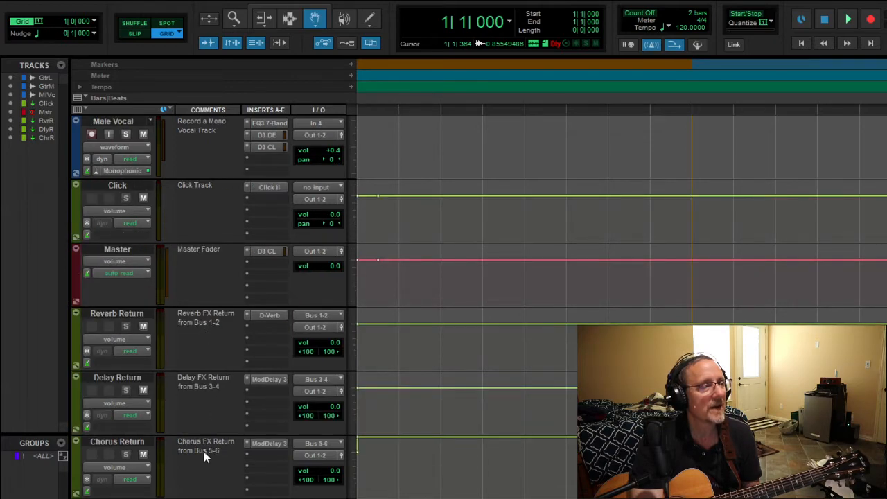
{"action": "scroll", "coordinate": [216, 365], "scroll_direction": "up", "scroll_amount": 2}
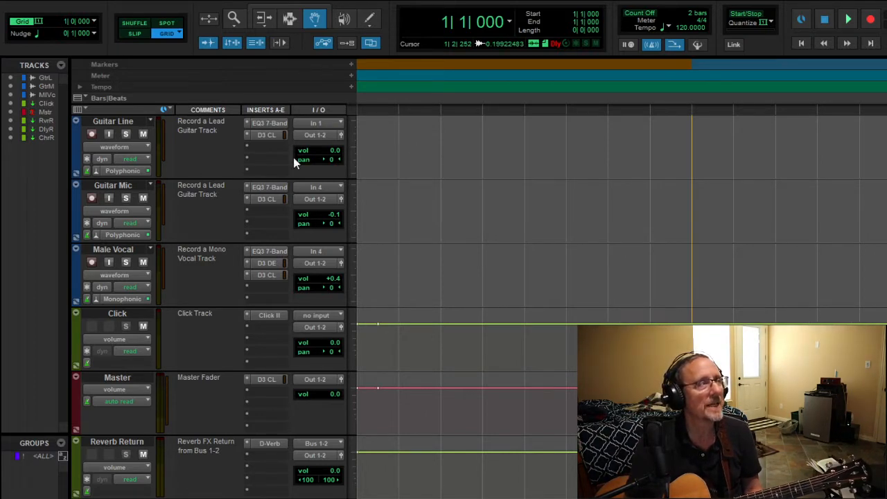
Step: Record-enable the Guitar Line and Guitar Mic tracks and arm the transport for recording
{"action": "left_click", "coordinate": [93, 134]}
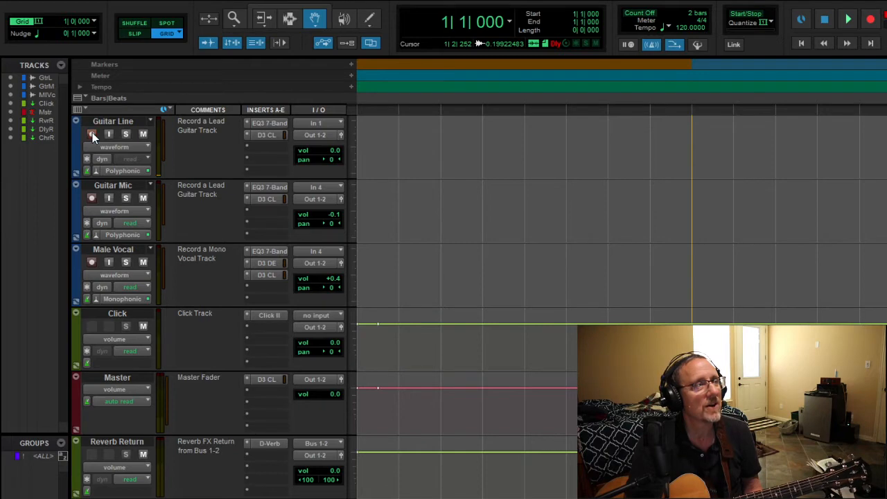
{"action": "left_click", "coordinate": [93, 199]}
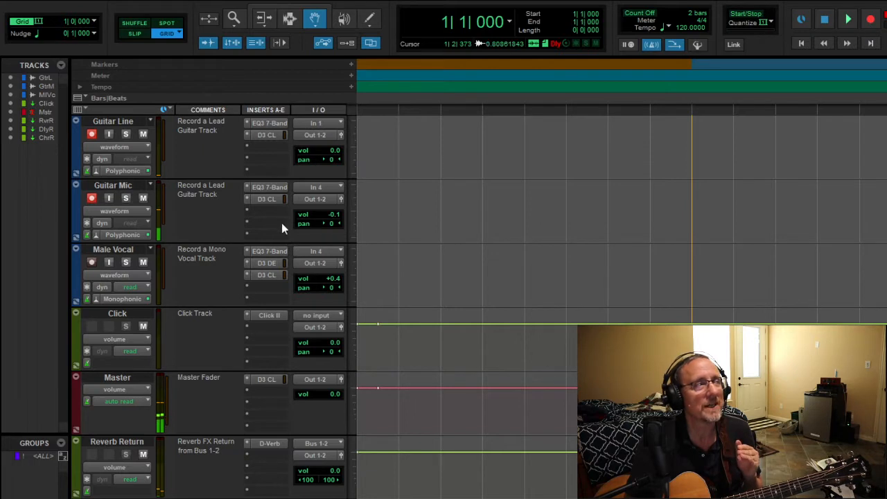
{"action": "left_click", "coordinate": [93, 199]}
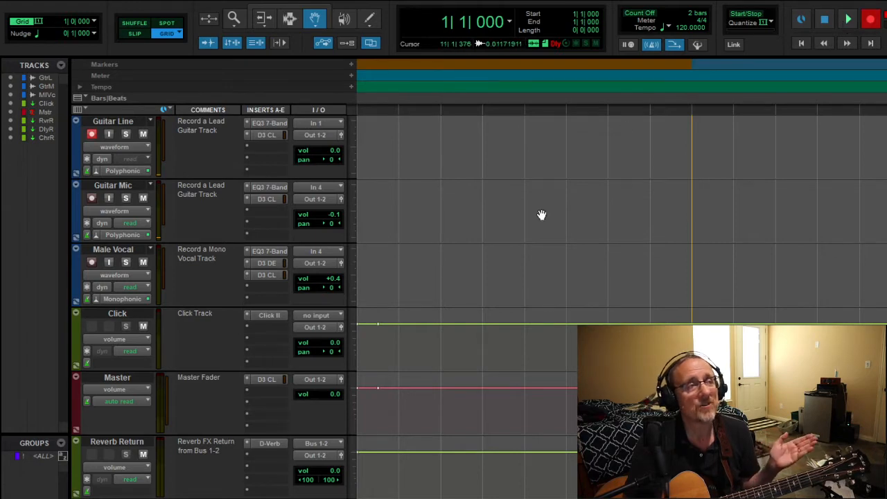
{"action": "scroll", "coordinate": [486, 242], "scroll_direction": "down", "scroll_amount": 1}
{"action": "scroll", "coordinate": [472, 253], "scroll_direction": "up", "scroll_amount": 1}
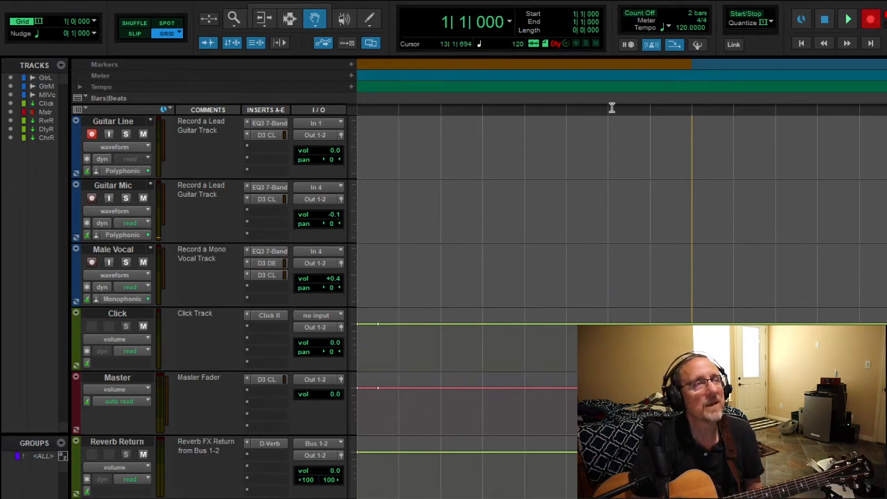
{"action": "left_click", "coordinate": [90, 198]}
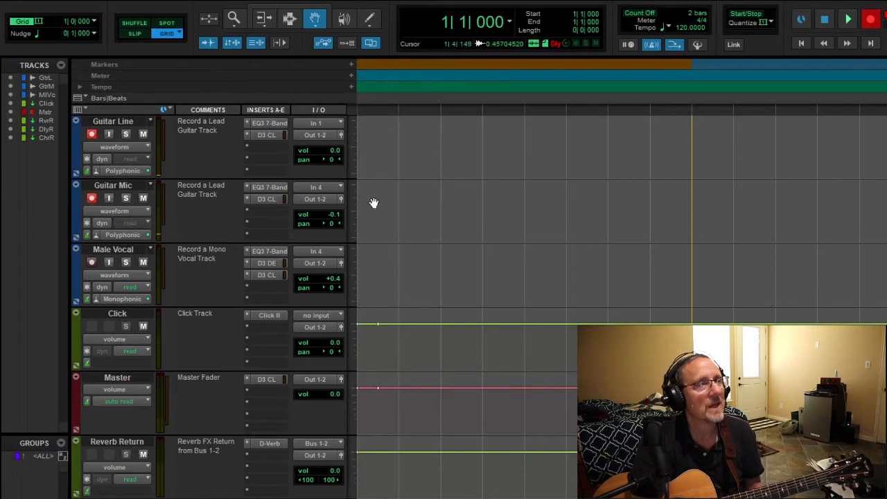
Step: Record a guitar take of about 22 bars from the session start and disarm both guitar tracks
{"action": "key", "text": "space"}
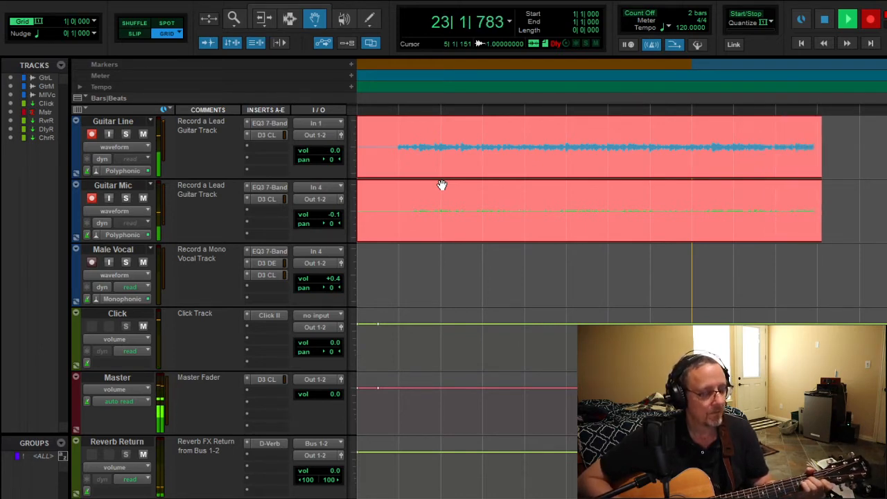
{"action": "key", "text": "space"}
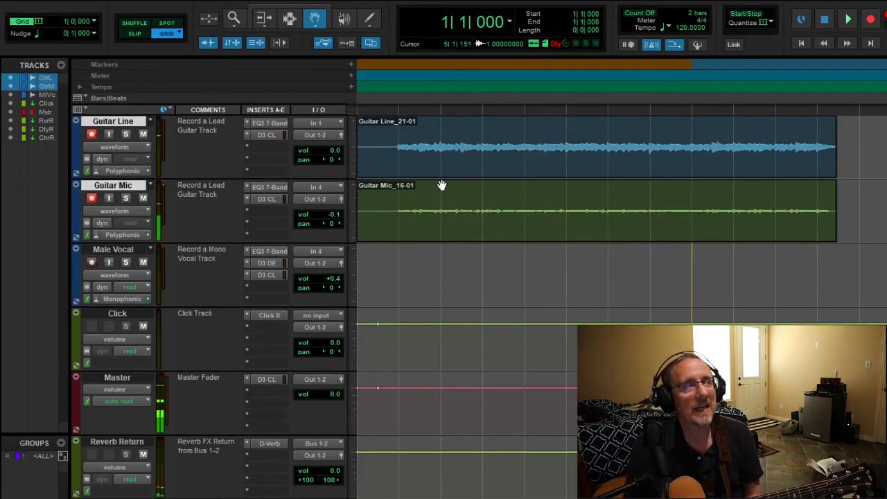
{"action": "left_click", "coordinate": [91, 199]}
{"action": "left_click", "coordinate": [91, 134]}
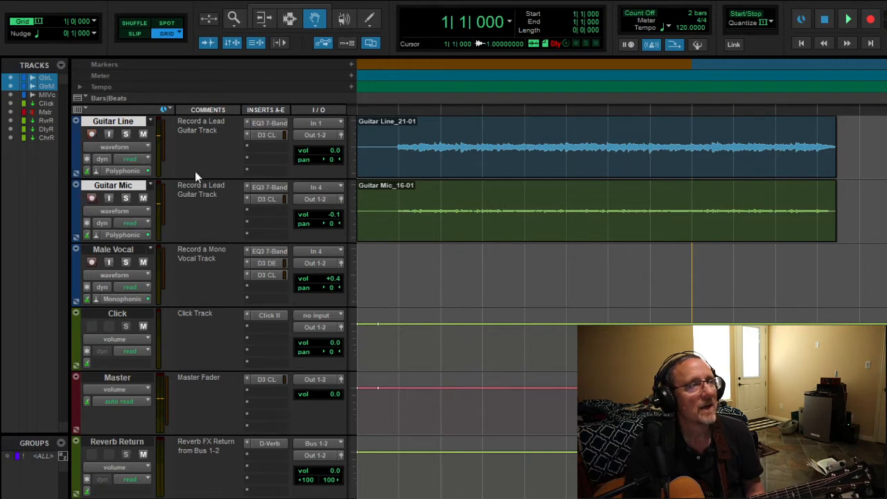
Step: Turn off the metronome click and activate the Smart Tool for editing clips
{"action": "left_click", "coordinate": [657, 46]}
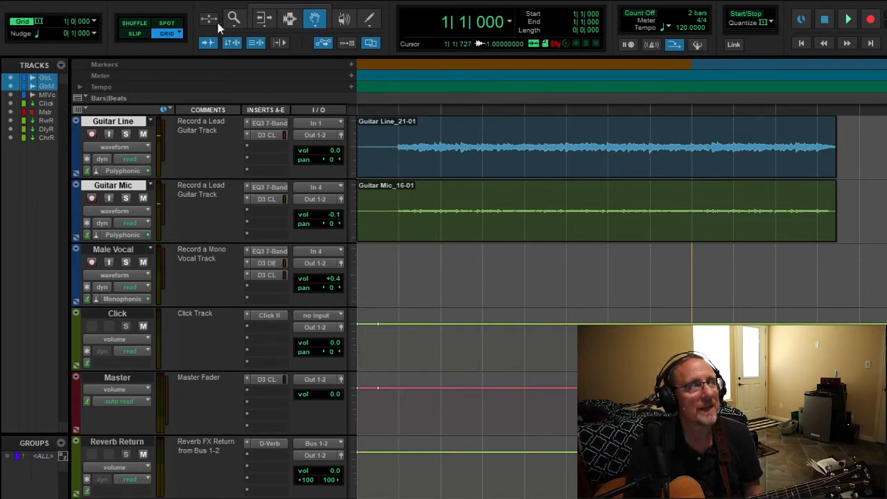
{"action": "left_click", "coordinate": [297, 9]}
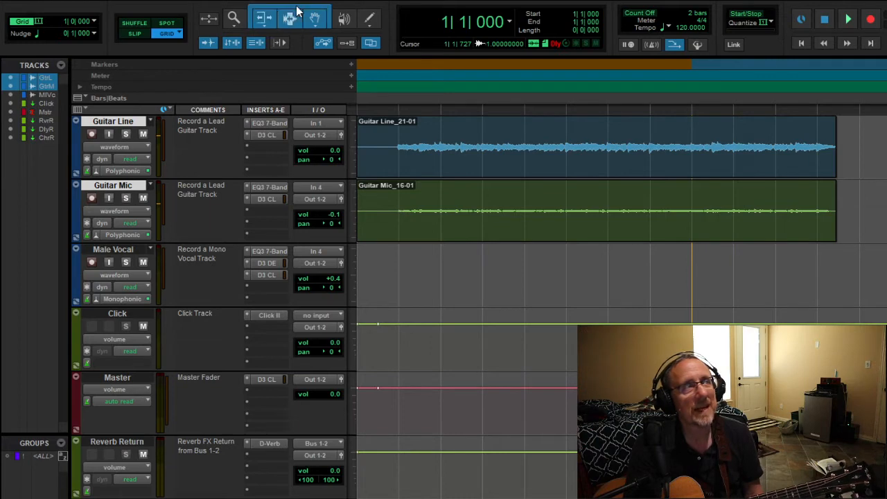
Step: Delete the recorded clip on the Guitar Line track and undo the deletion
{"action": "left_click", "coordinate": [366, 158]}
{"action": "key", "text": "Delete"}
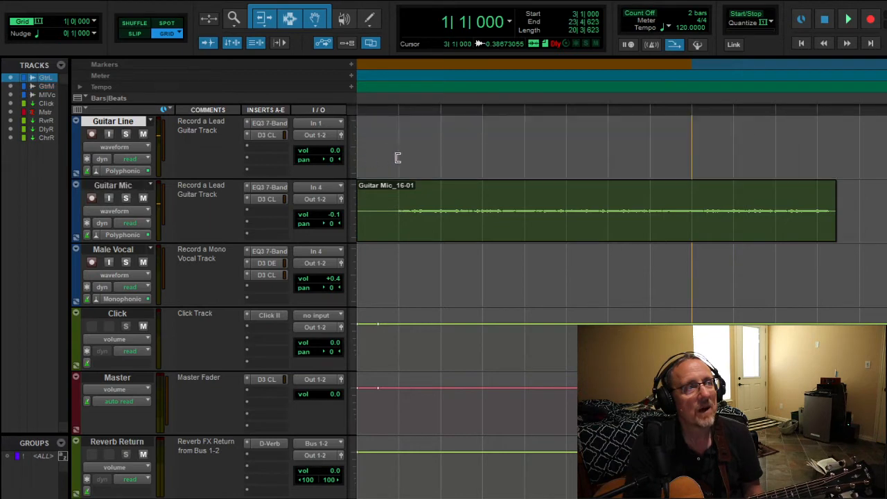
{"action": "key", "text": "ctrl+z"}
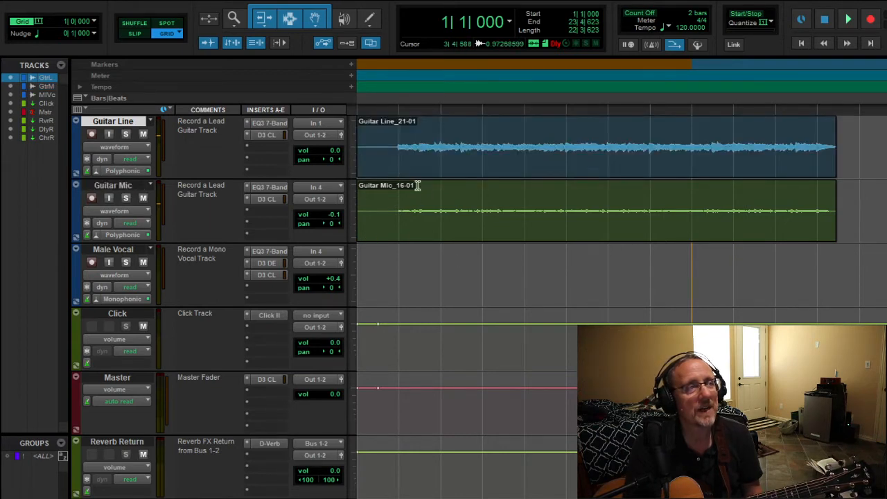
Step: Play back the recorded guitar take from the session start and stop playback
{"action": "left_click", "coordinate": [853, 20]}
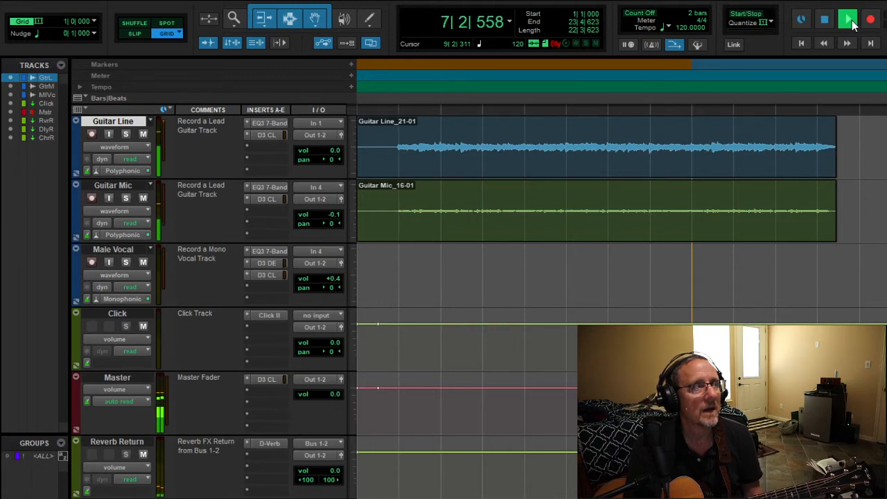
{"action": "left_click", "coordinate": [854, 25]}
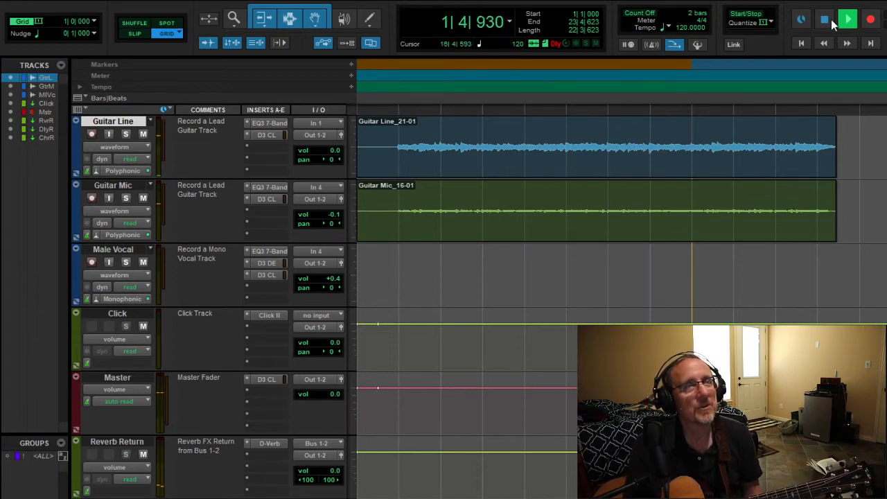
{"action": "left_click", "coordinate": [832, 20]}
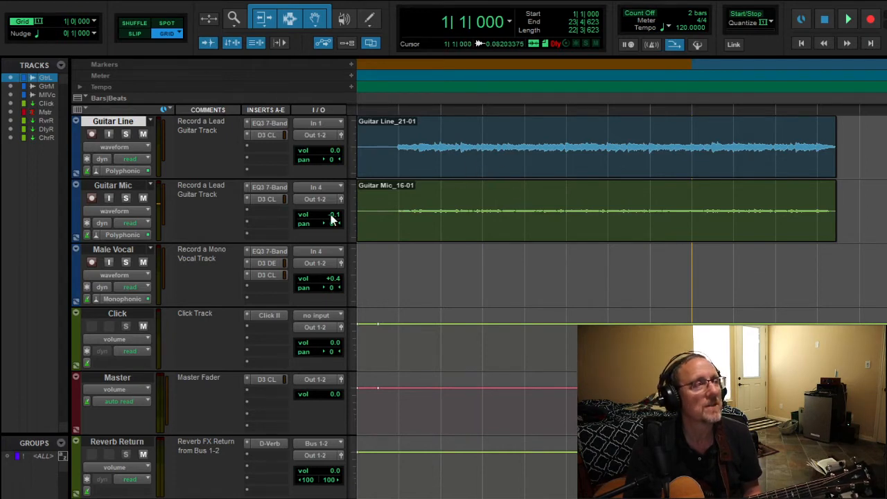
Step: Review the EQ3 7-Band and D3 CL inserts on Guitar Line and the EQ3 7-Band on Guitar Mic, closing each plug-in window
{"action": "left_click", "coordinate": [261, 129]}
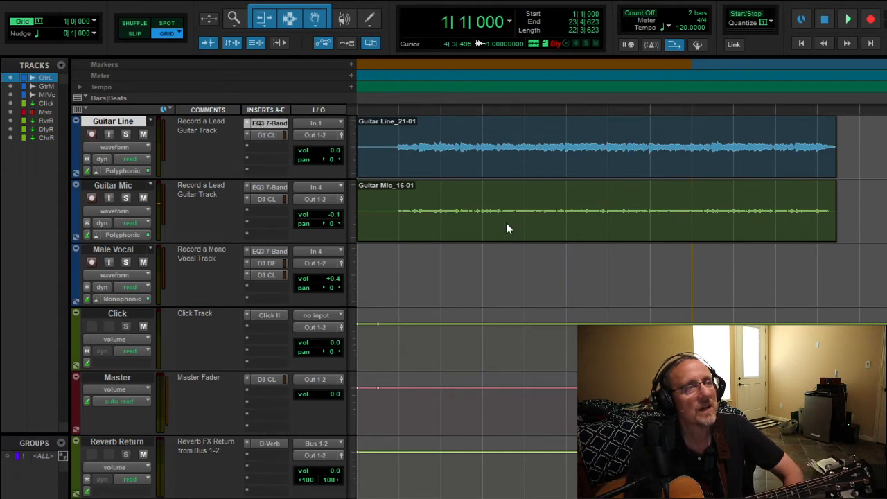
{"action": "left_click", "coordinate": [794, 192]}
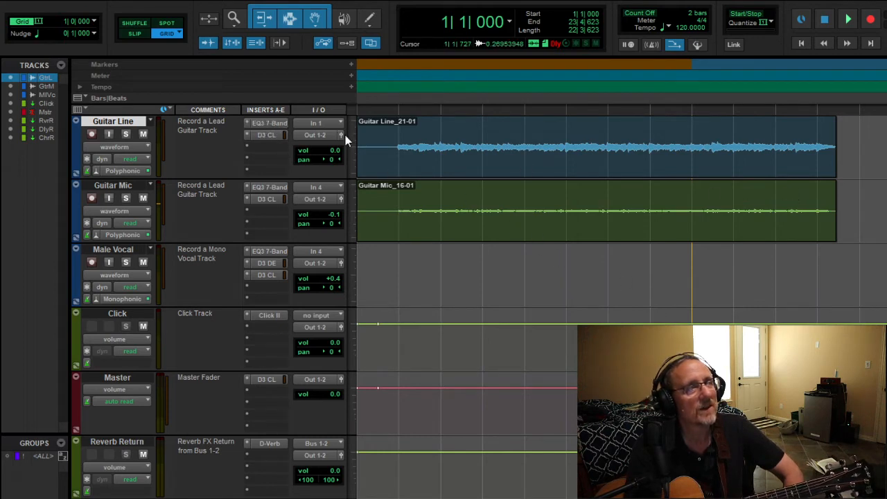
{"action": "left_click", "coordinate": [265, 136]}
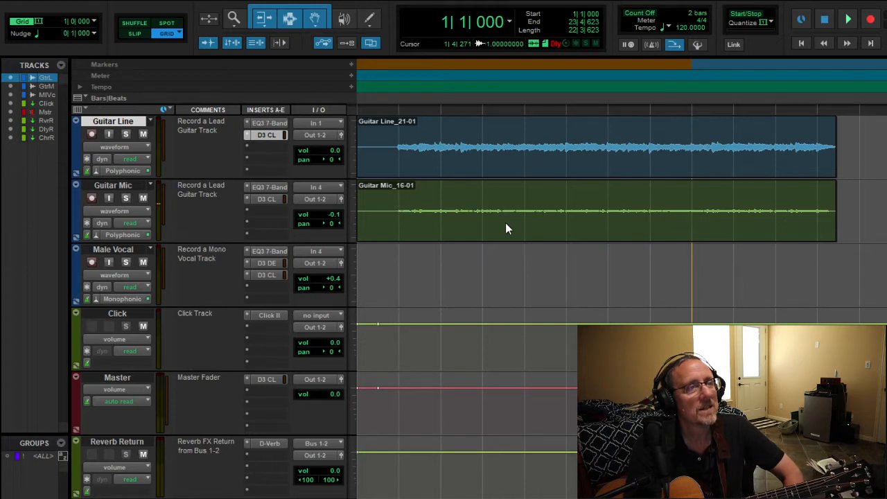
{"action": "left_click", "coordinate": [700, 195]}
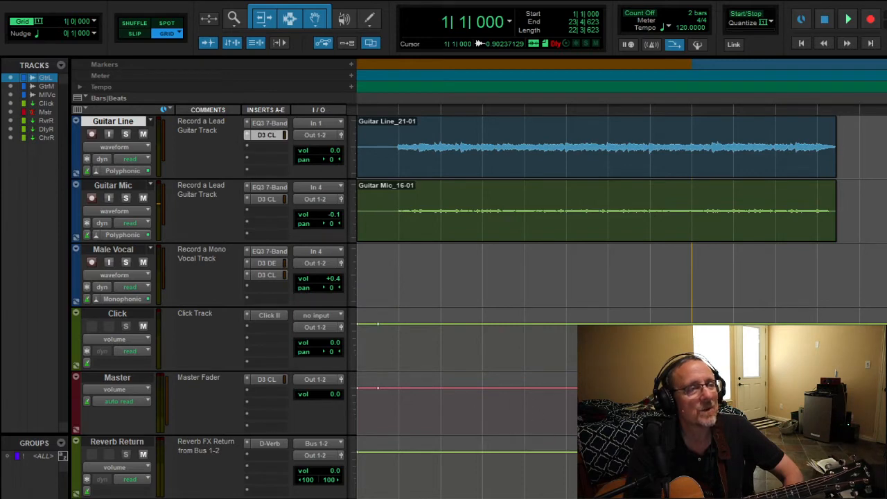
{"action": "left_click", "coordinate": [701, 197]}
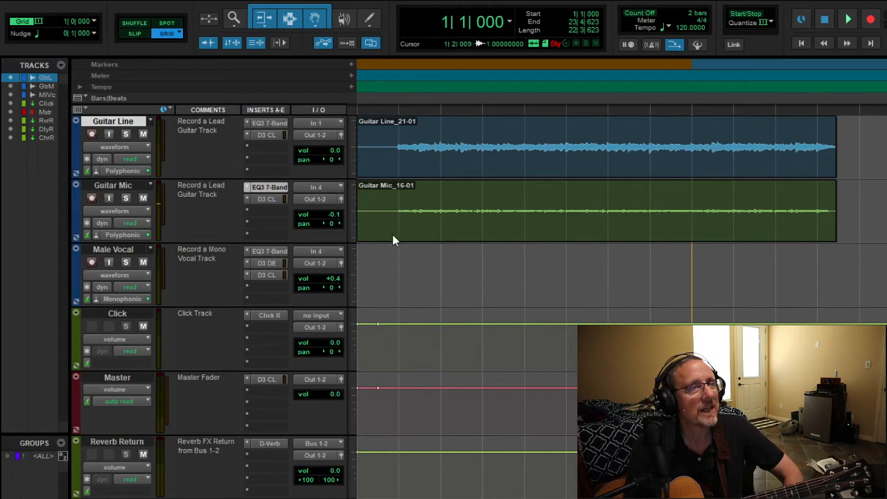
{"action": "left_click", "coordinate": [798, 197]}
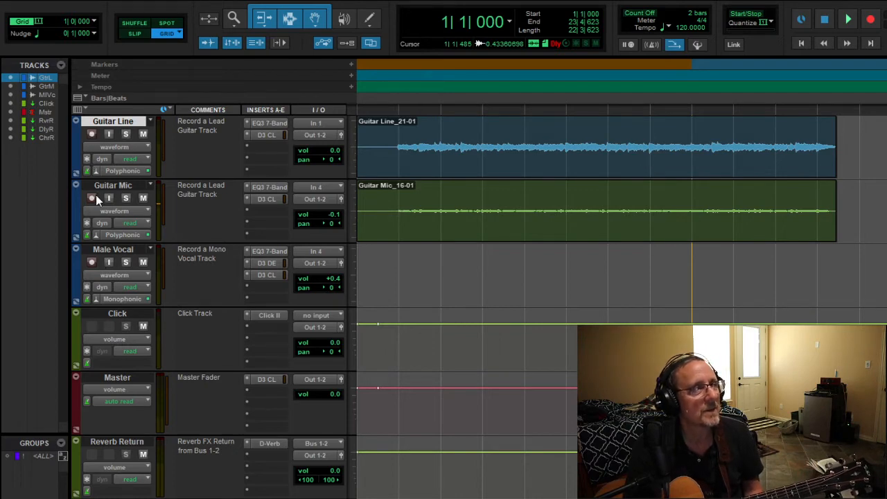
Step: Record-enable the Male Vocal track and return the playback position to the session start
{"action": "left_click", "coordinate": [91, 262]}
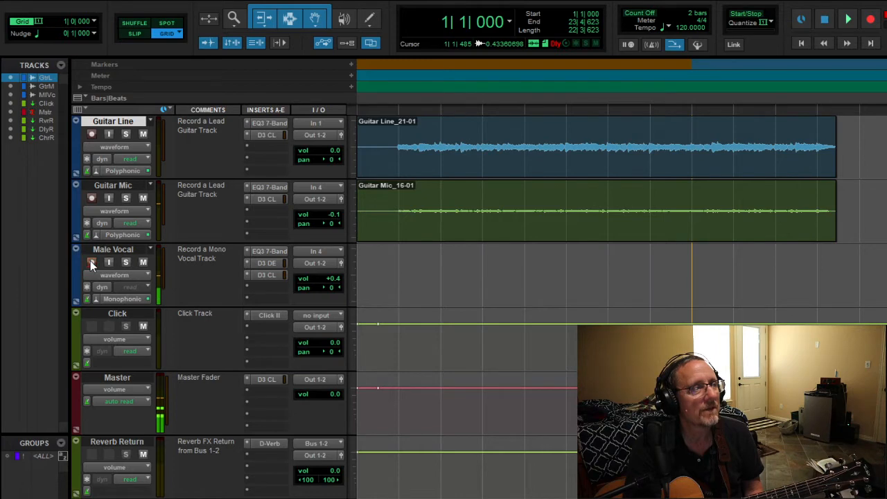
{"action": "left_click", "coordinate": [801, 43]}
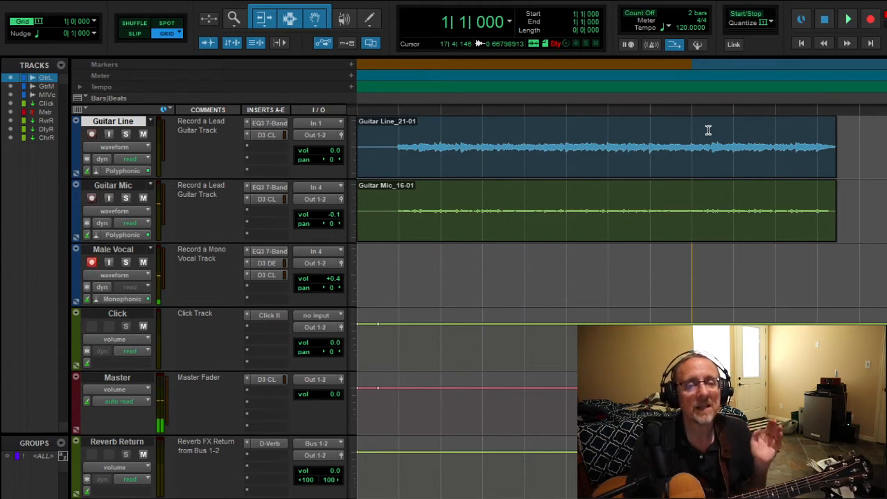
Step: Start recording on the Male Vocal track from the session start and stop within the first bar
{"action": "left_click", "coordinate": [871, 20]}
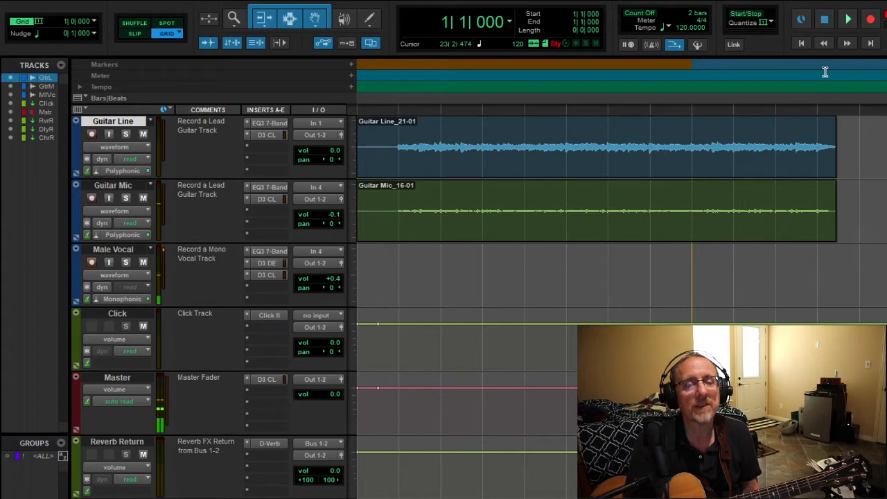
{"action": "key", "text": "space"}
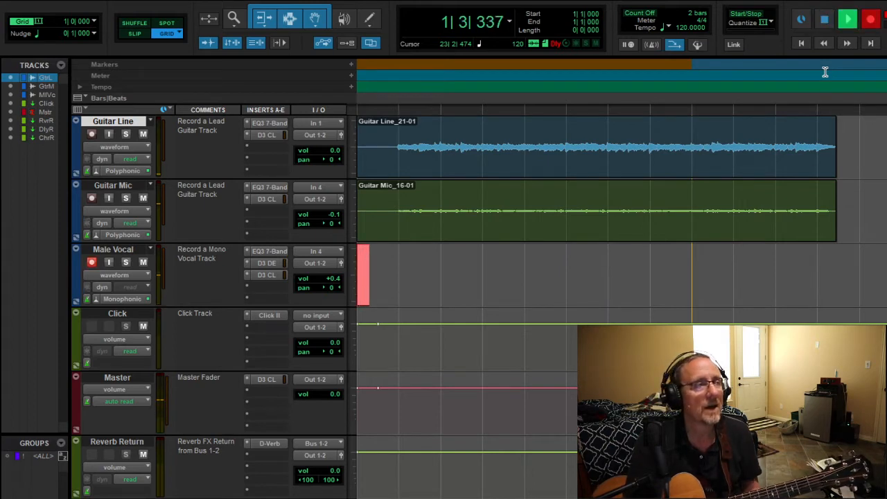
{"action": "key", "text": "space"}
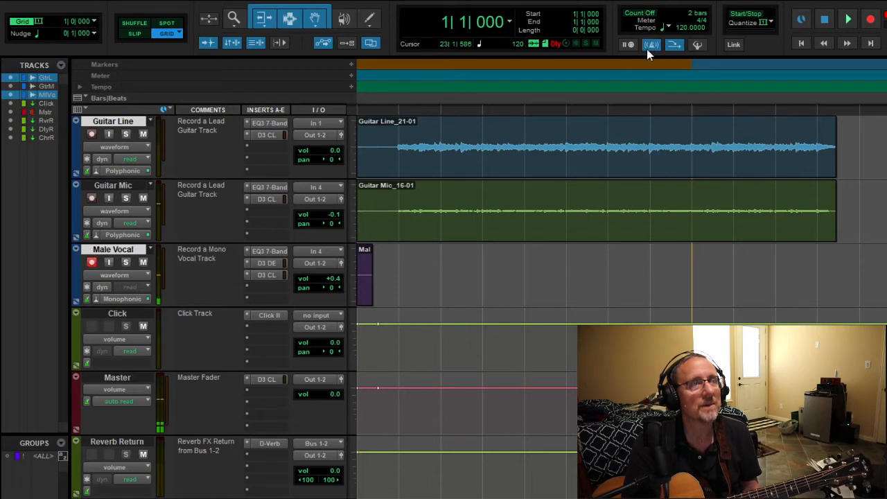
Step: Turn on the metronome click and play the session from the start with the Male Vocal track armed
{"action": "key", "text": "space"}
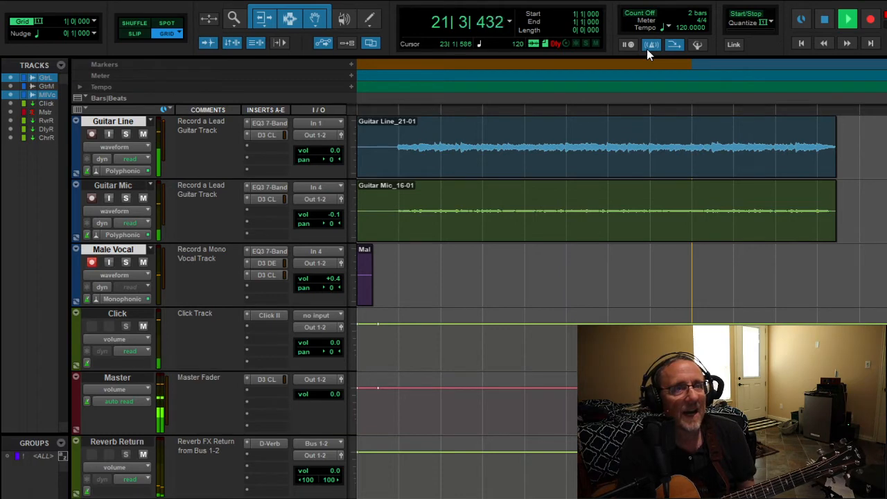
{"action": "key", "text": "space"}
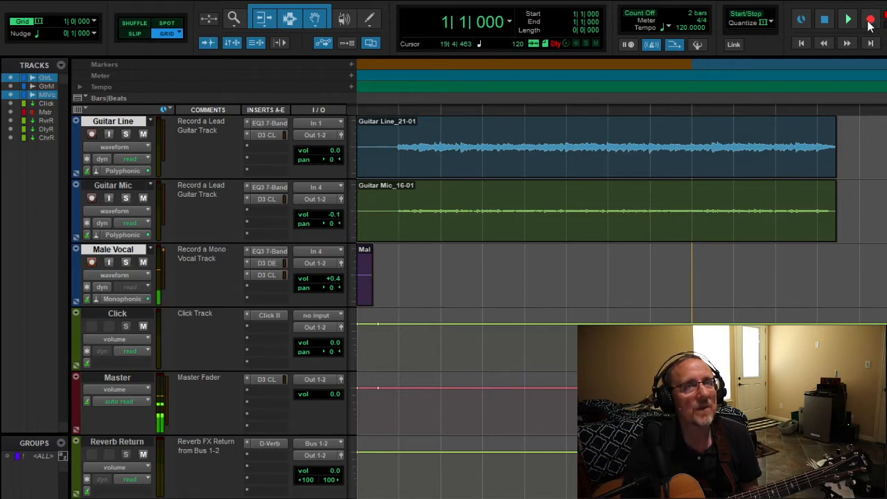
Step: Remove the short clip at the start of the Male Vocal track and arm the transport for recording
{"action": "left_click", "coordinate": [370, 287]}
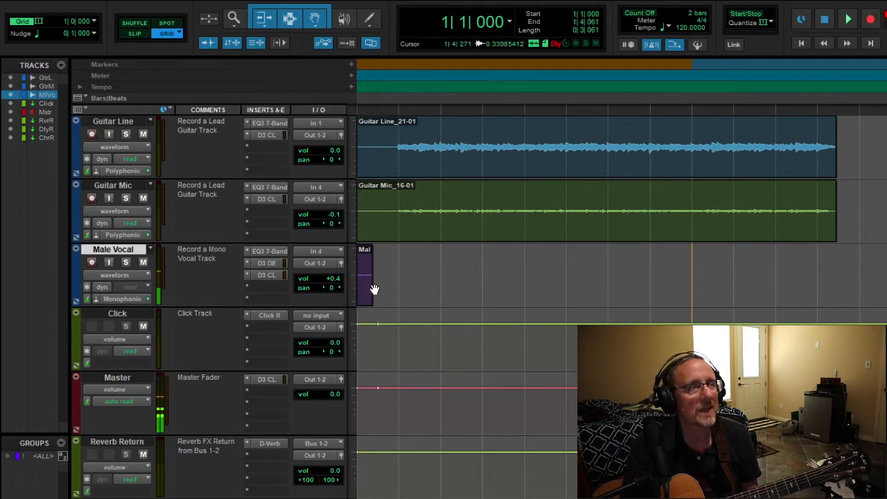
{"action": "key", "text": "ctrl+space"}
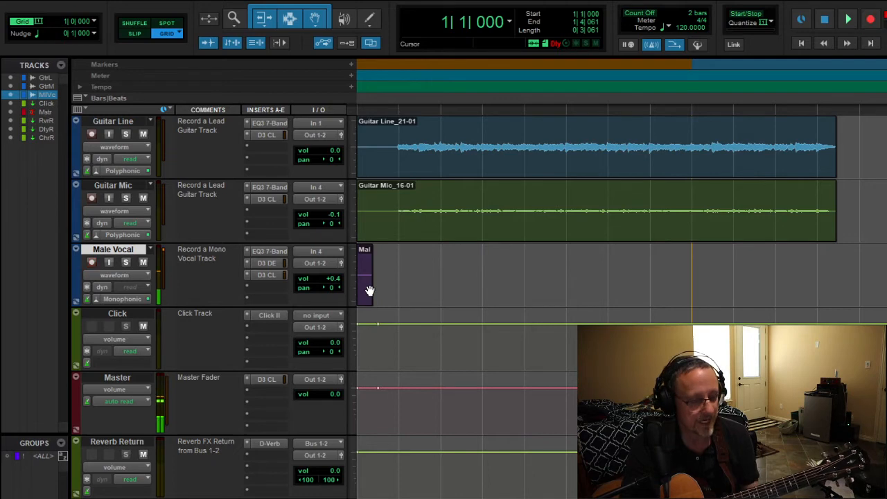
{"action": "key", "text": "ctrl+z"}
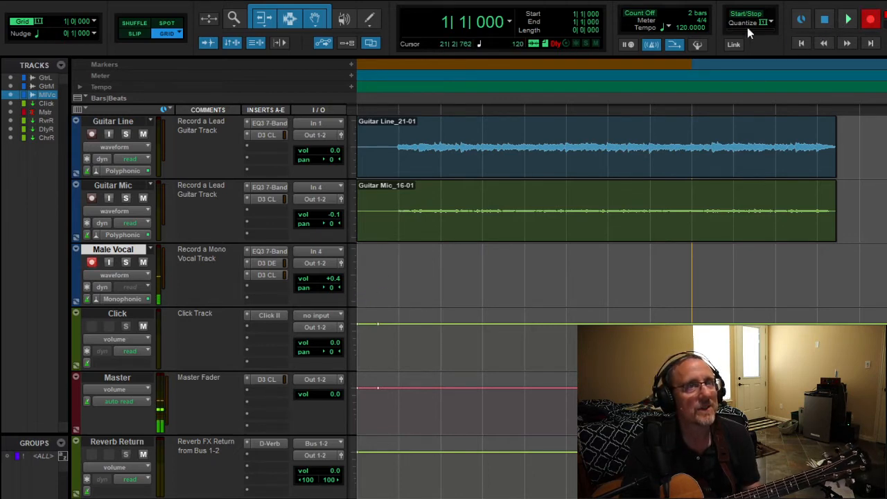
Step: Record a full vocal take on the Male Vocal track from the session start and stop after the last phrase
{"action": "left_click", "coordinate": [847, 21]}
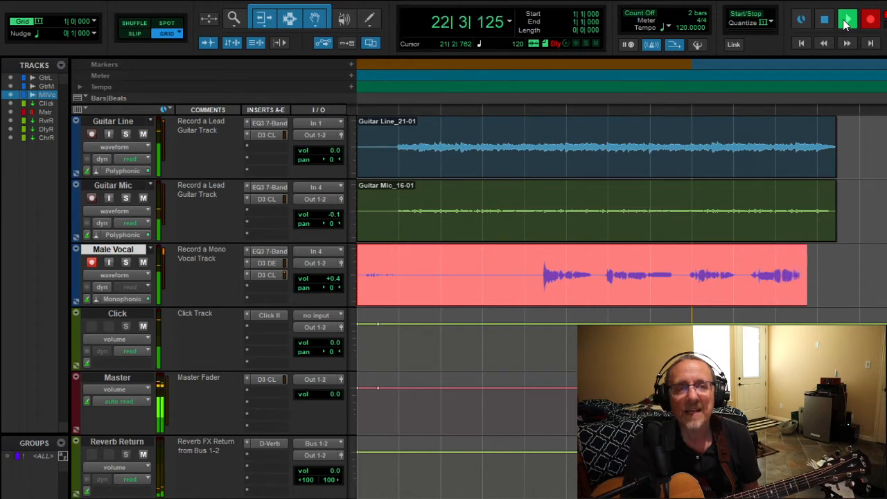
{"action": "key", "text": "space"}
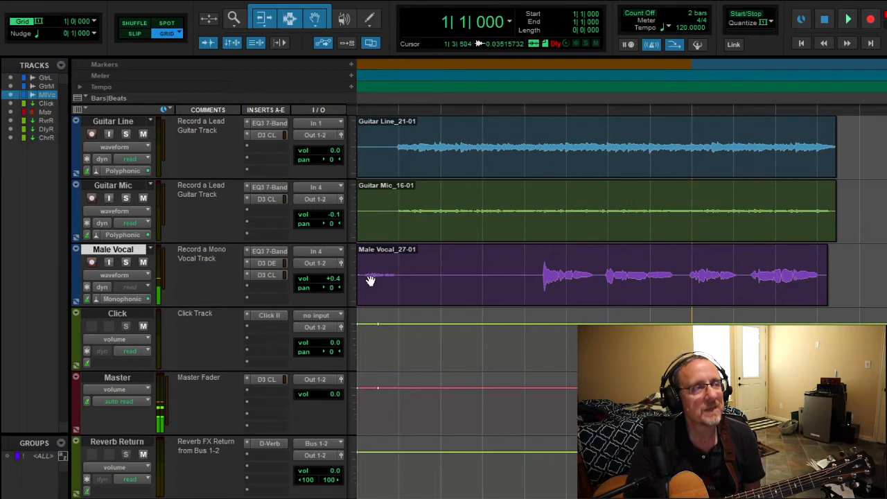
Step: Trim the empty starts of the clips so Male Vocal begins at bar 9 and both guitar clips begin at bar 3
{"action": "key", "text": "ctrl+z"}
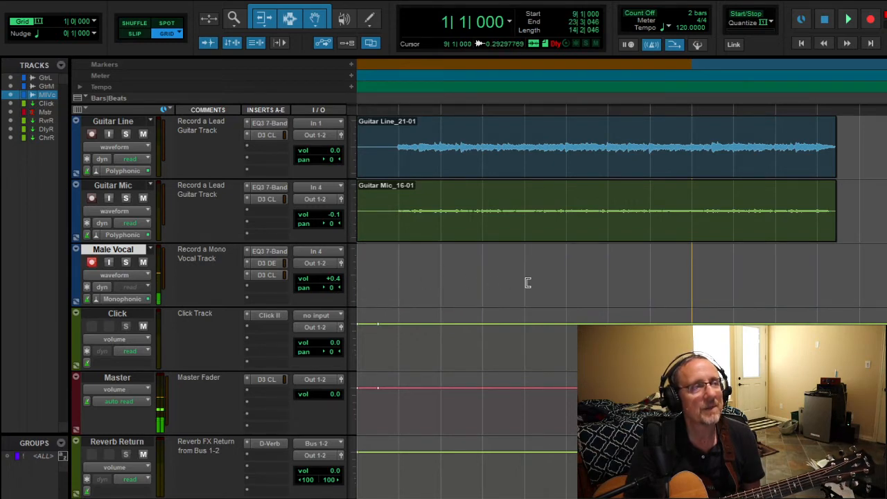
{"action": "left_click_drag", "start_coordinate": [529, 283], "coordinate": [523, 282]}
{"action": "left_click_drag", "start_coordinate": [362, 220], "coordinate": [399, 222]}
{"action": "mouse_move", "coordinate": [364, 157]}
{"action": "left_mouse_down"}
{"action": "mouse_move", "coordinate": [394, 157]}
{"action": "mouse_move", "coordinate": [357, 156]}
{"action": "left_mouse_up"}
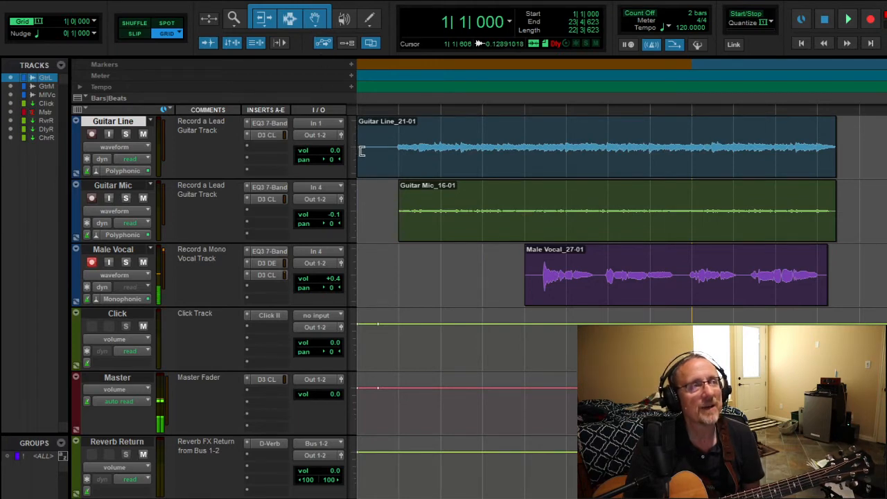
{"action": "left_click_drag", "start_coordinate": [361, 152], "coordinate": [395, 154]}
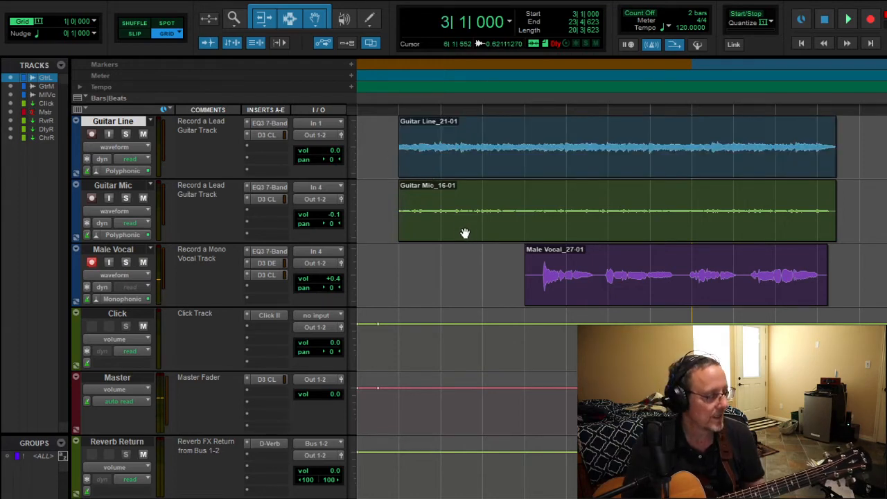
Step: Select the two guitar clips and the vocal clip and move them together two bars earlier, so the guitars start at bar 1
{"action": "left_click", "coordinate": [508, 182]}
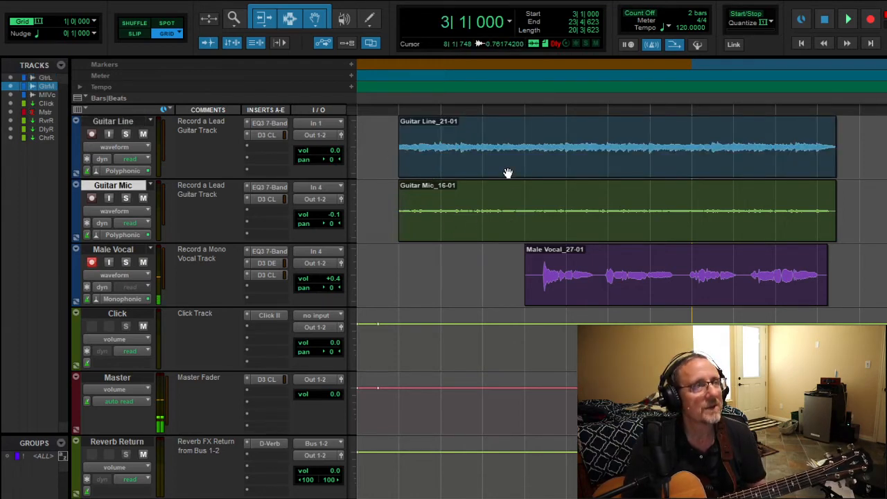
{"action": "left_click", "coordinate": [509, 173], "text": "shift"}
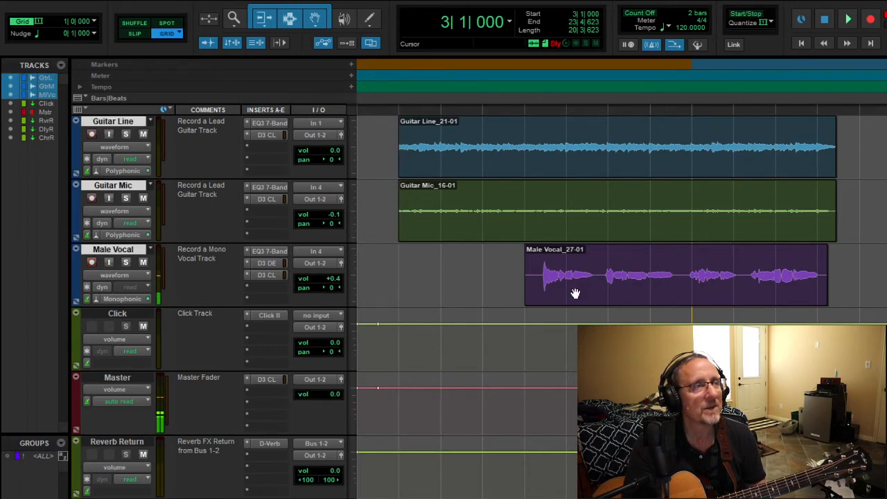
{"action": "left_click_drag", "start_coordinate": [555, 226], "coordinate": [506, 229]}
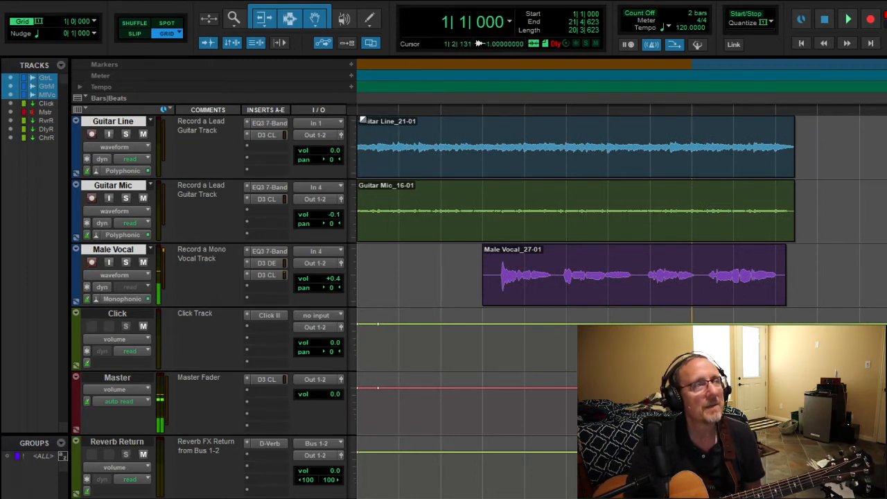
Step: Add a two-bar fade-in to the start of the Guitar Line and Guitar Mic clips
{"action": "left_click", "coordinate": [312, 14]}
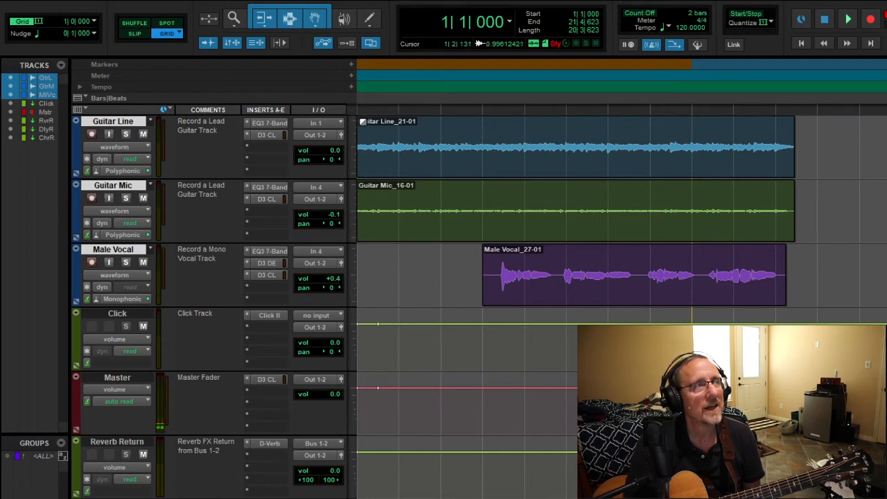
{"action": "left_click", "coordinate": [365, 123]}
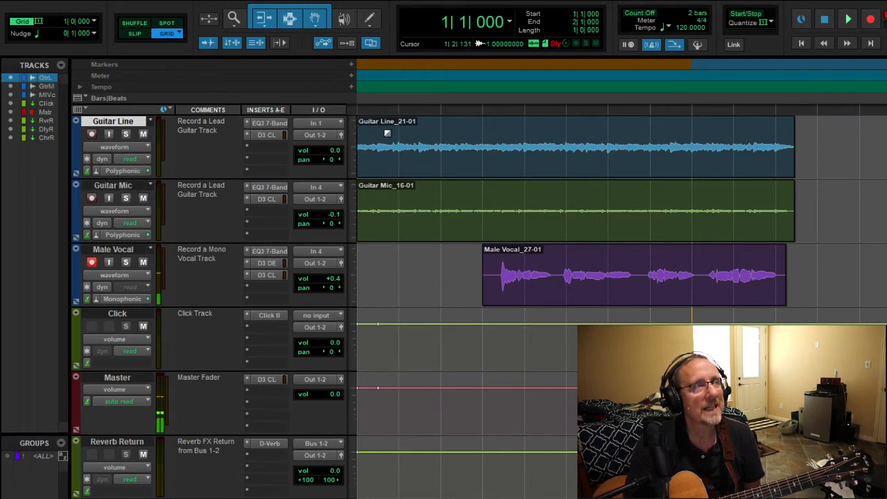
{"action": "left_click_drag", "start_coordinate": [389, 134], "coordinate": [397, 139]}
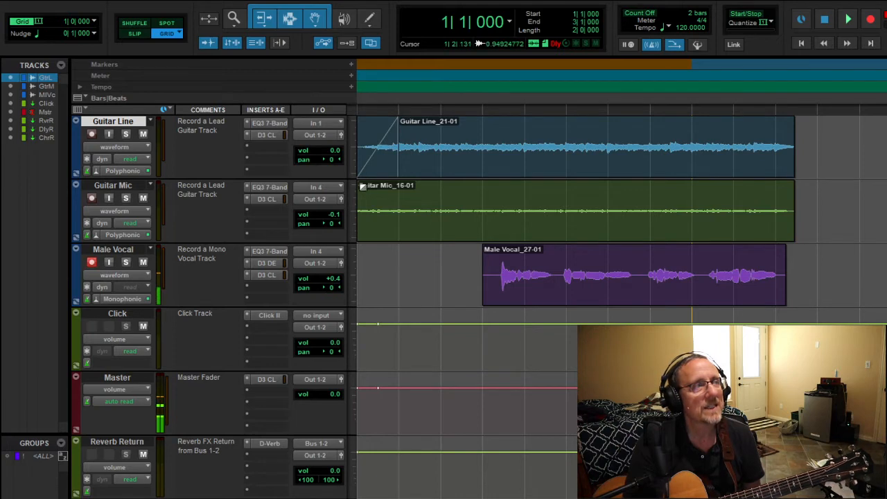
{"action": "left_click_drag", "start_coordinate": [362, 188], "coordinate": [395, 200]}
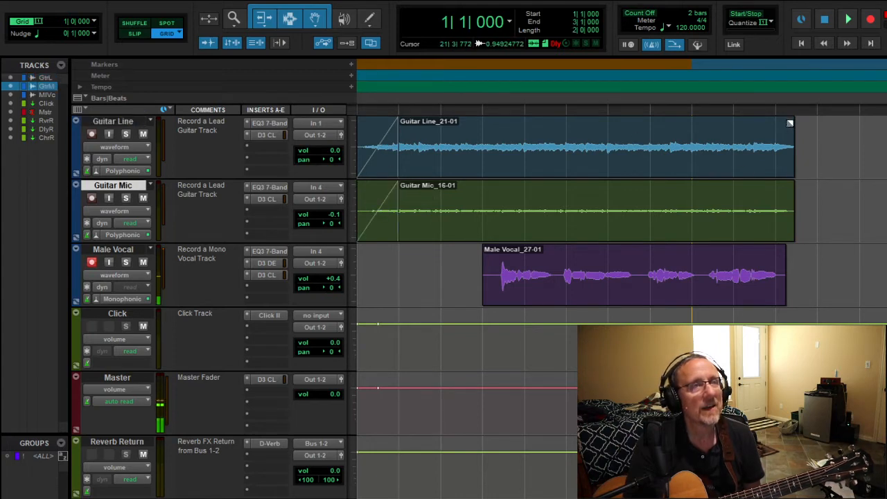
Step: Add a fade-out from bar 21 to the end of the Guitar Line and Guitar Mic clips
{"action": "left_click", "coordinate": [787, 125]}
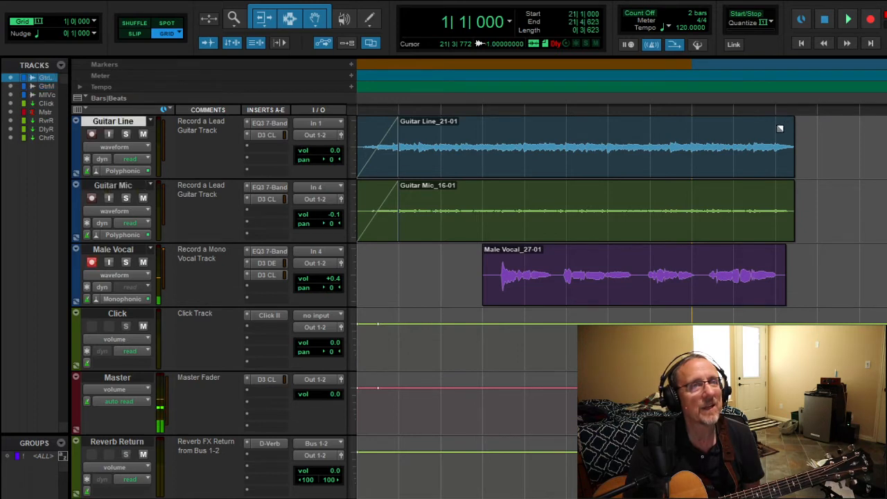
{"action": "left_click_drag", "start_coordinate": [780, 128], "coordinate": [775, 132]}
{"action": "left_click", "coordinate": [792, 186]}
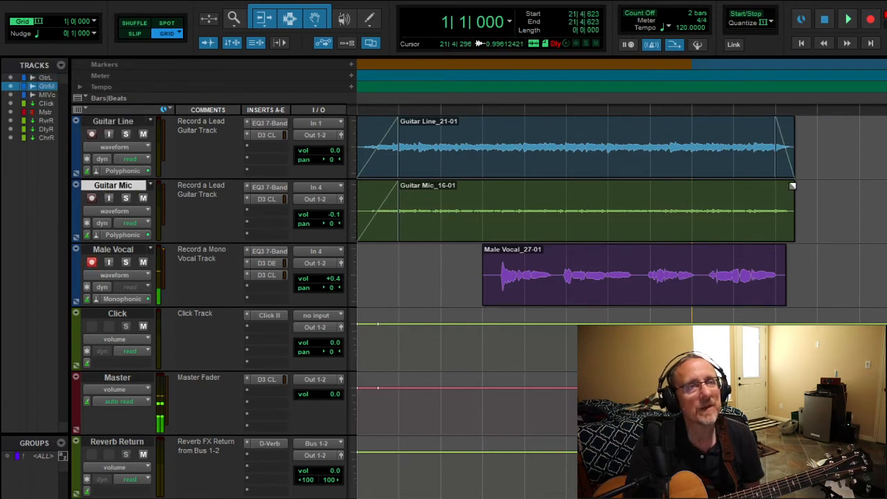
{"action": "left_click_drag", "start_coordinate": [793, 186], "coordinate": [782, 193]}
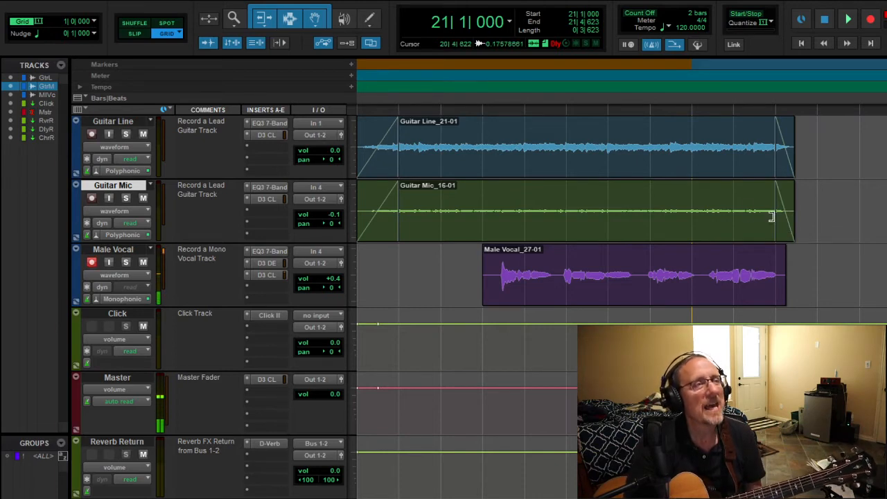
Step: Turn off the metronome click, play the session from bar 6 to hear the vocal with the guitars, and stop
{"action": "left_click", "coordinate": [801, 43]}
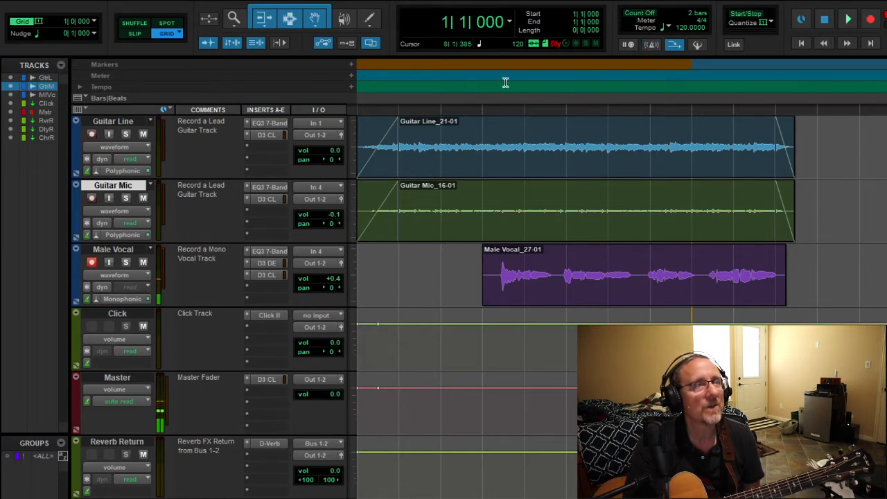
{"action": "left_click", "coordinate": [469, 98]}
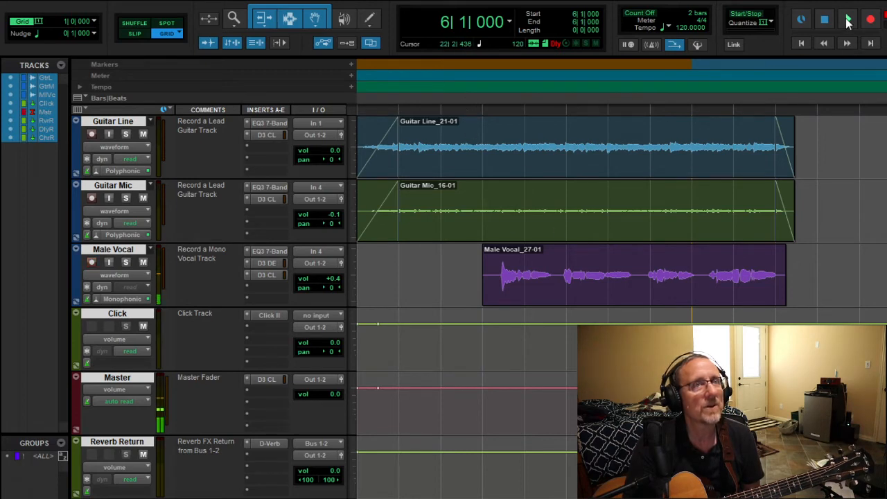
{"action": "left_click", "coordinate": [849, 22]}
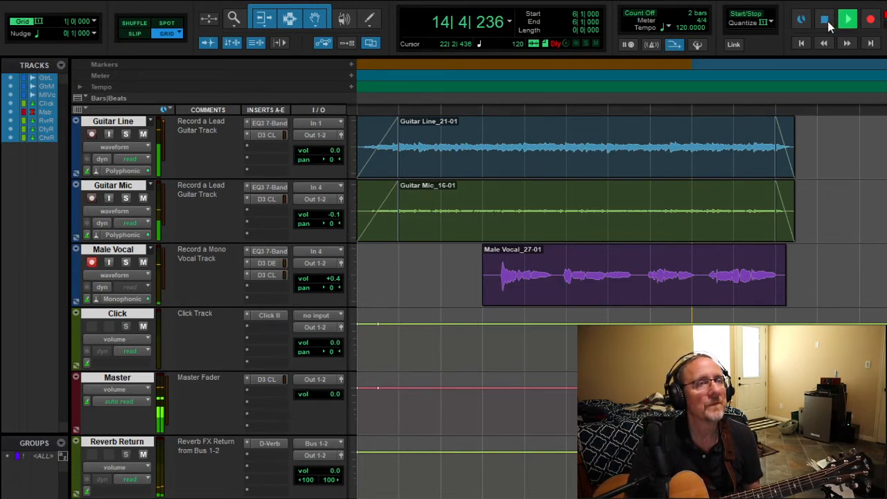
{"action": "left_click", "coordinate": [828, 21]}
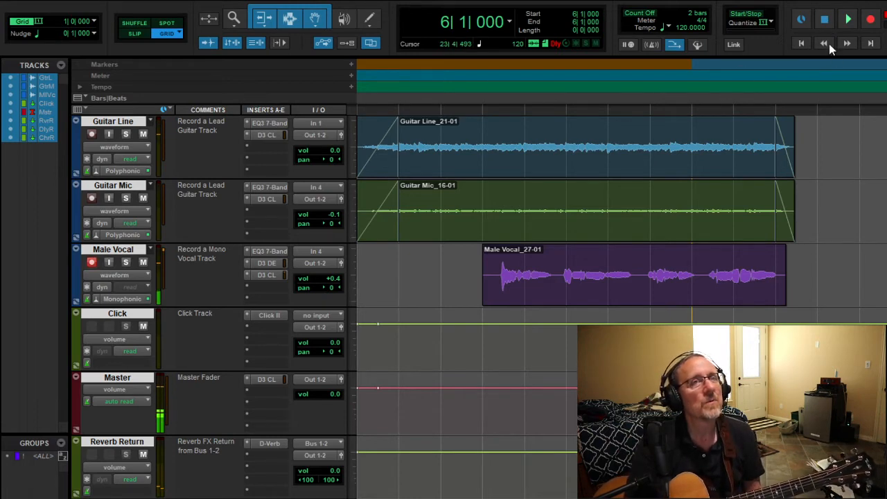
Step: Play the session from the start with the Mix window open and positioned so the channel faders can be reached
{"action": "left_click", "coordinate": [804, 43]}
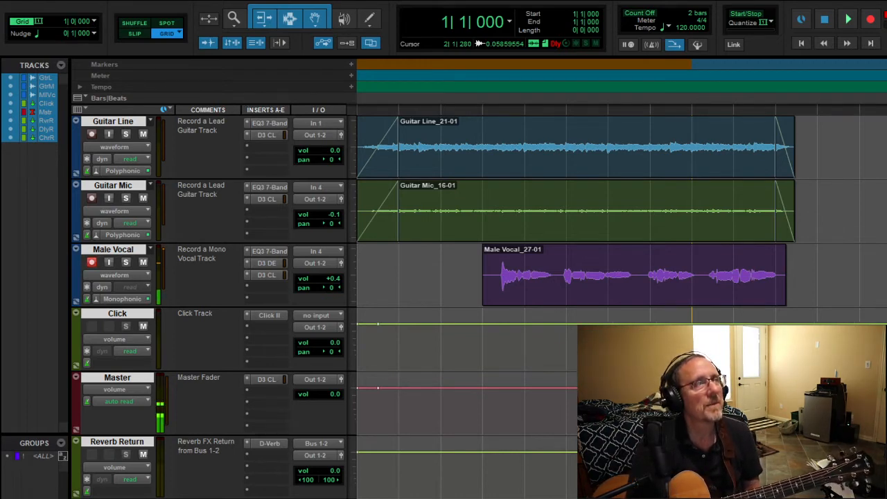
{"action": "key", "text": "ctrl+equal"}
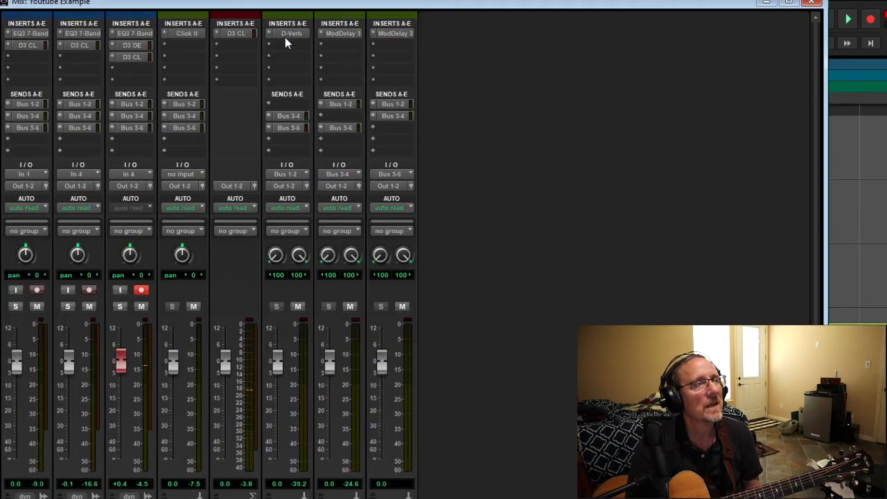
{"action": "left_click_drag", "start_coordinate": [294, 4], "coordinate": [645, 95]}
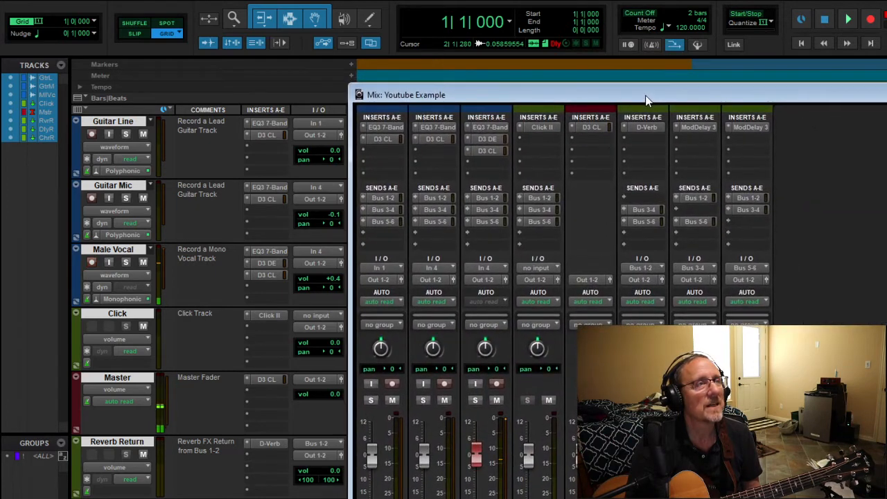
{"action": "left_click", "coordinate": [802, 42]}
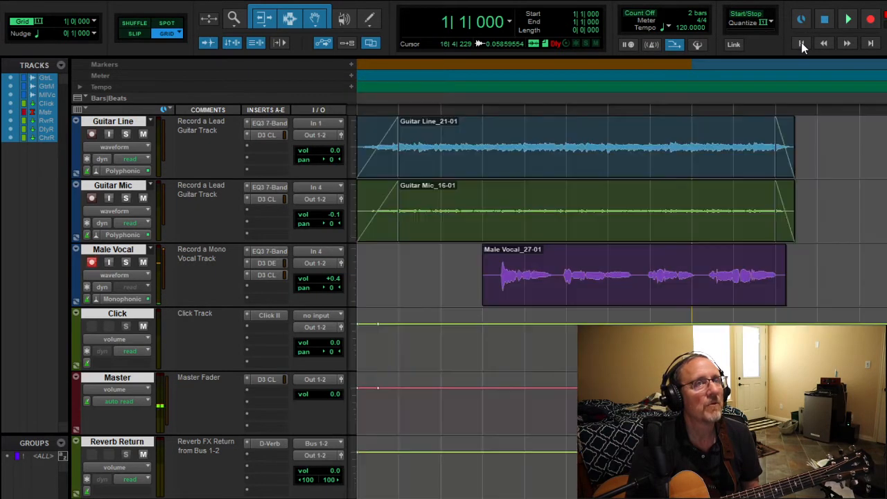
{"action": "left_click", "coordinate": [848, 22]}
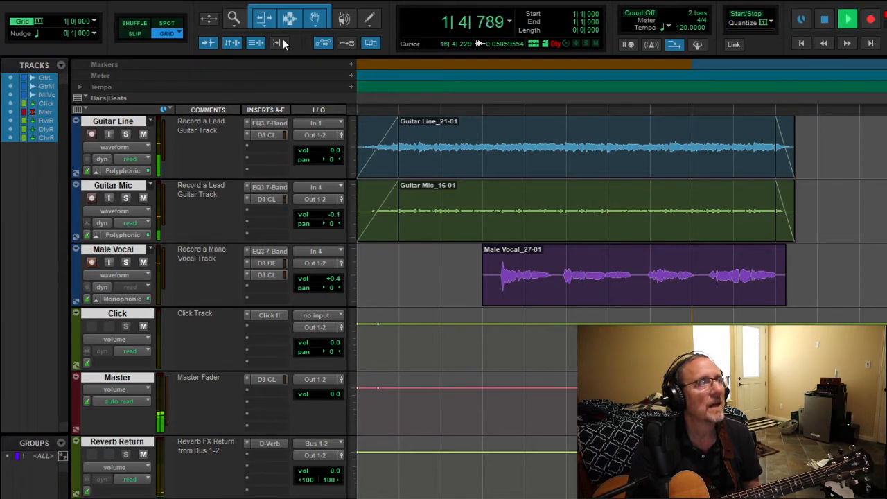
{"action": "key", "text": "ctrl+equal"}
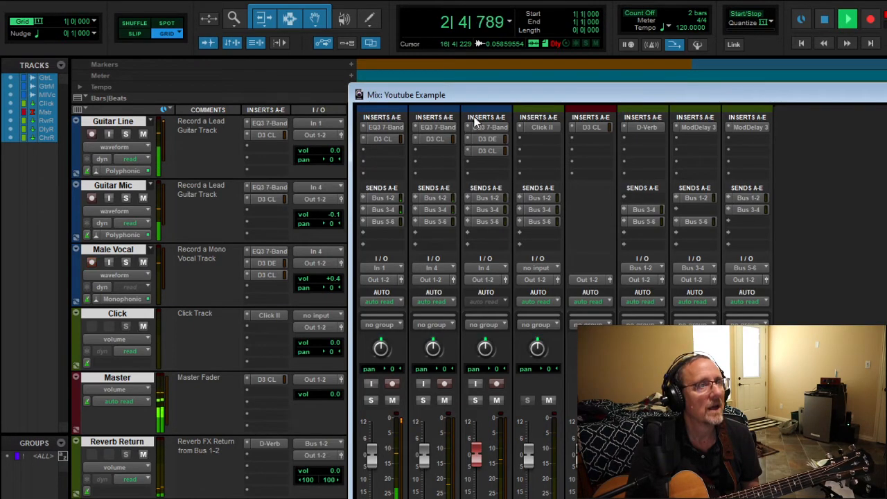
{"action": "left_click_drag", "start_coordinate": [476, 101], "coordinate": [433, 1]}
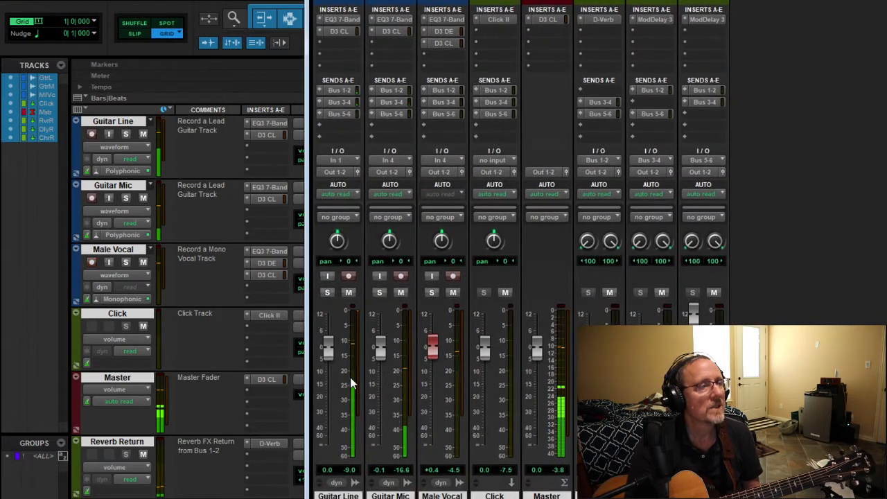
Step: Balance the mix by setting the Guitar Mic fader to +5.0 and Male Vocal to -2.5, with the Click fader reset to 0.0
{"action": "left_click_drag", "start_coordinate": [380, 348], "coordinate": [382, 336]}
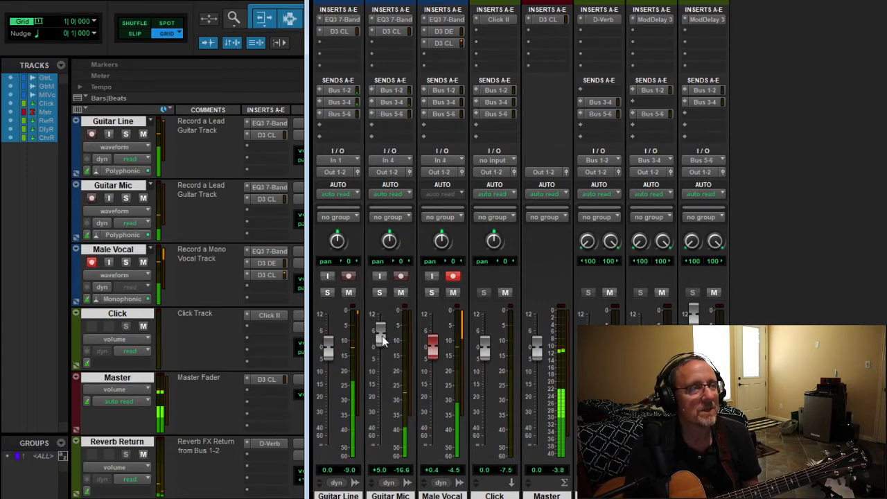
{"action": "left_click_drag", "start_coordinate": [486, 346], "coordinate": [483, 362]}
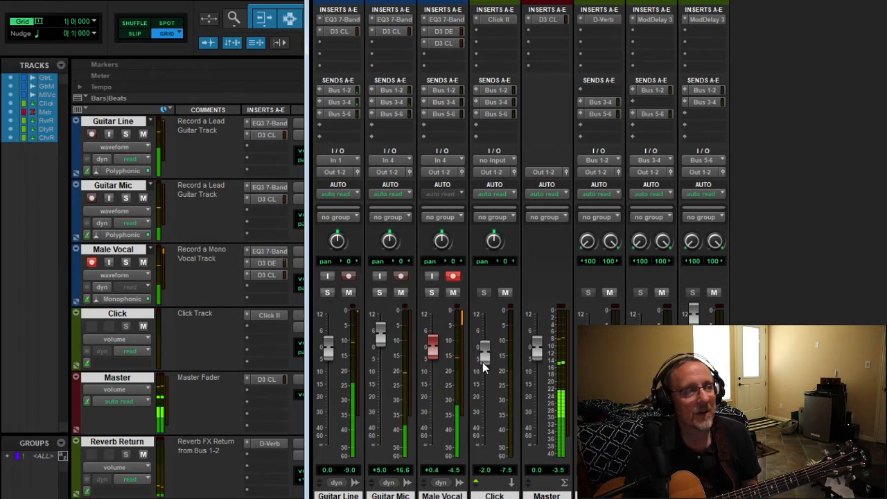
{"action": "left_click", "coordinate": [482, 362], "text": "alt"}
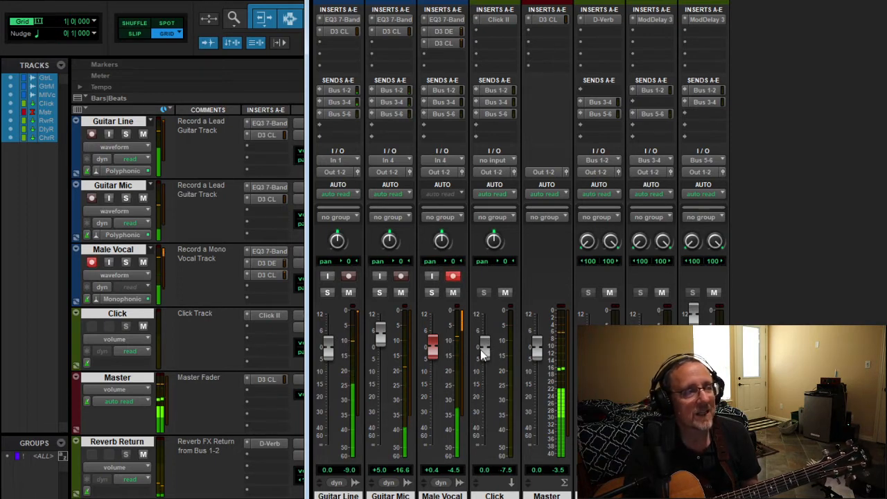
{"action": "left_click_drag", "start_coordinate": [436, 350], "coordinate": [436, 362]}
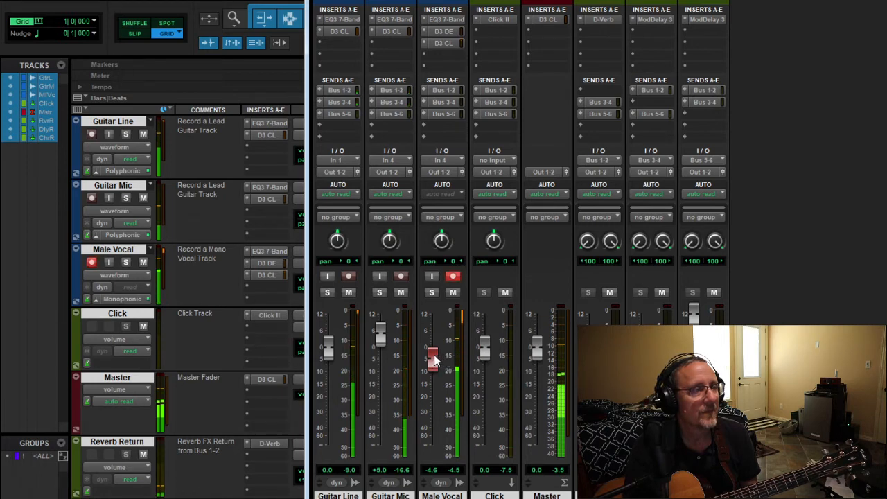
{"action": "left_click_drag", "start_coordinate": [434, 354], "coordinate": [434, 349]}
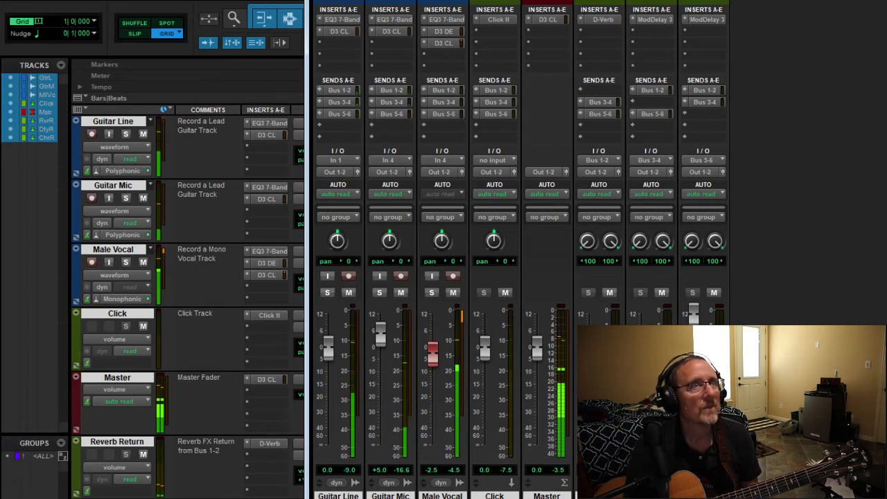
Step: Hide the Mix window to return to the Edit window and stop playback
{"action": "left_click_drag", "start_coordinate": [833, 0], "coordinate": [664, 10]}
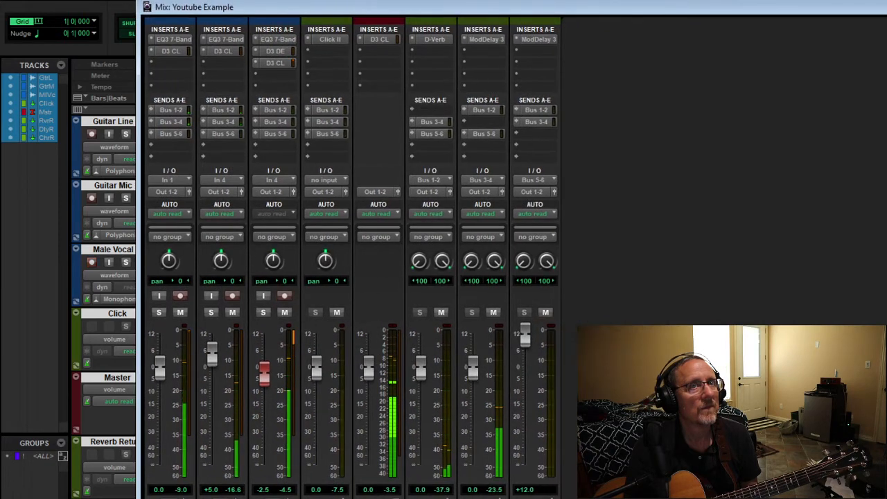
{"action": "key", "text": "ctrl+equal"}
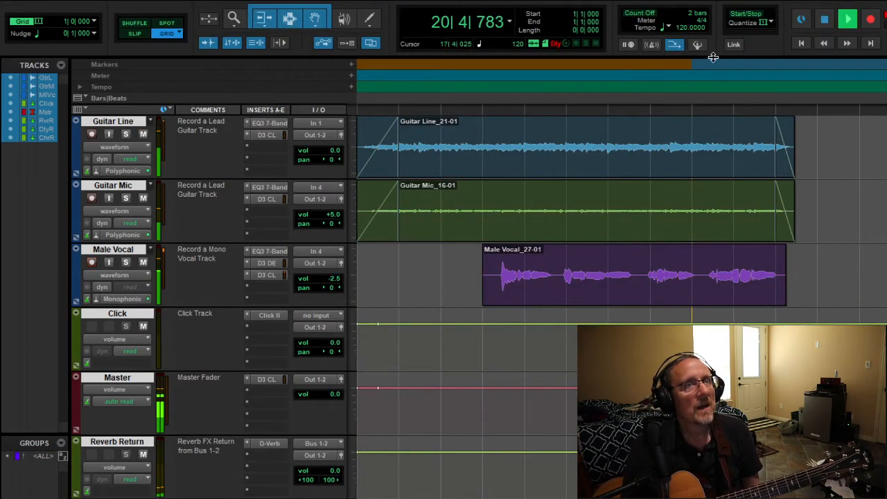
{"action": "left_click", "coordinate": [827, 20]}
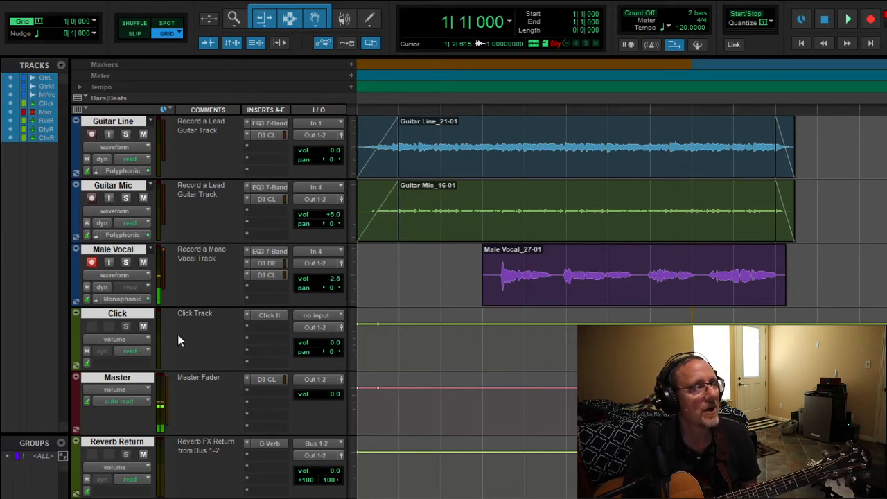
Step: Switch the Male Vocal track from waveform to volume automation view
{"action": "key", "text": "minus"}
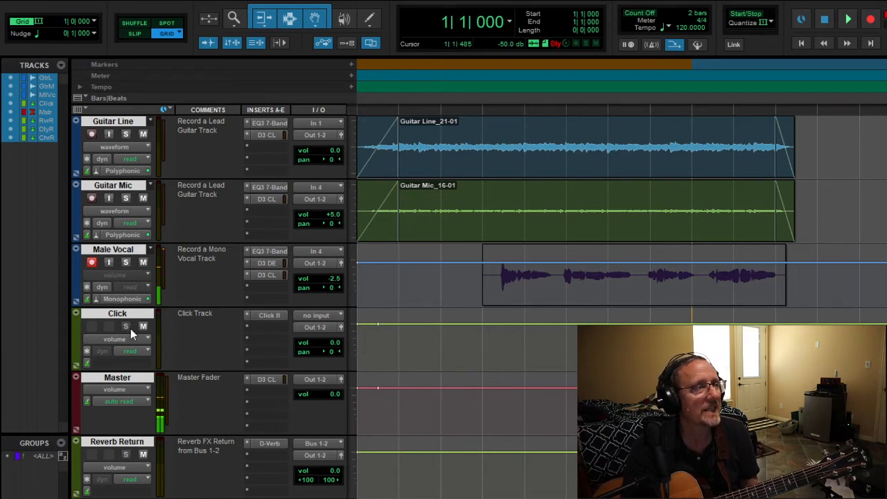
Step: Return the Male Vocal track to waveform view and open the Master track's D3 CL compressor
{"action": "key", "text": "minus"}
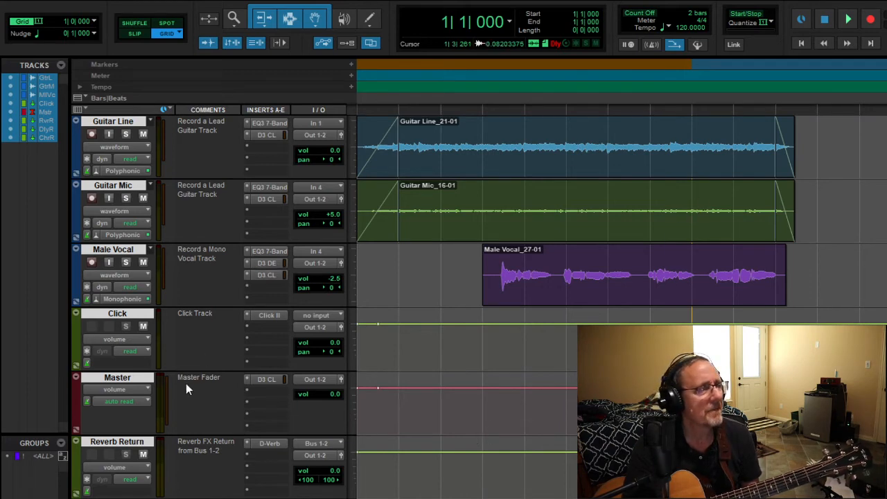
{"action": "left_click", "coordinate": [275, 380]}
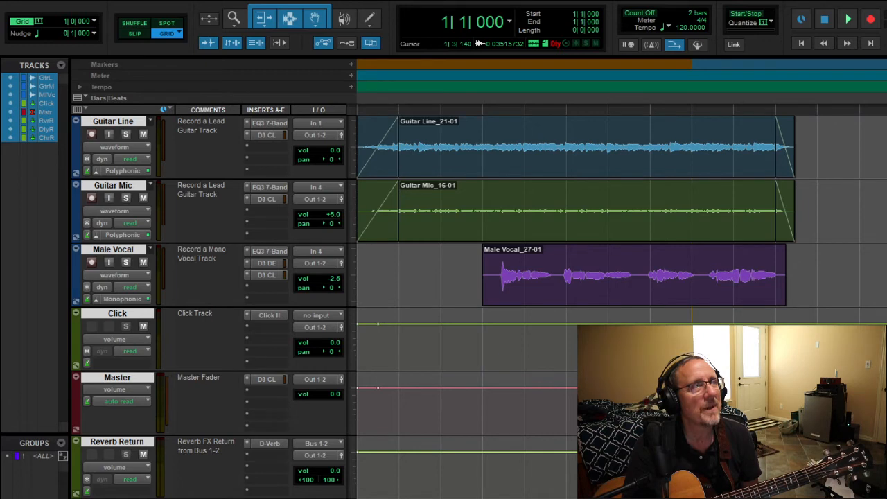
Step: Bring up the Mix window and examine the Bus 1-2 and Bus 3-4 sends on the guitar and vocal channels
{"action": "key", "text": "ctrl+equal"}
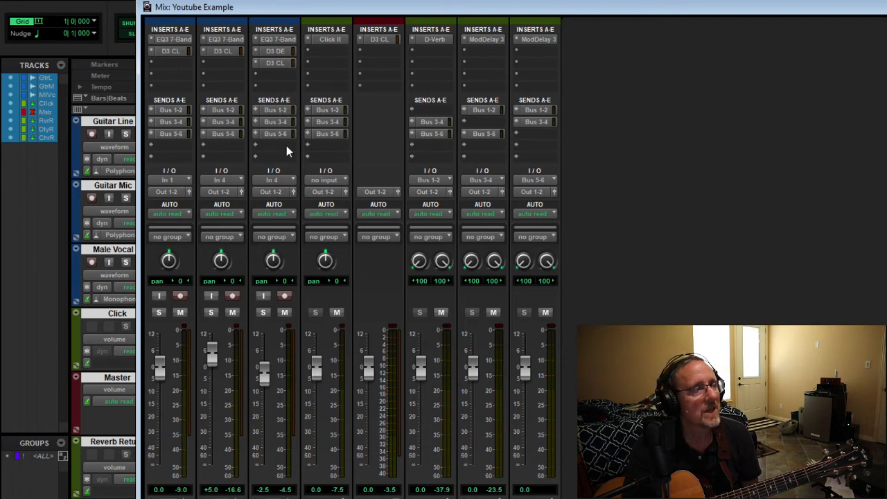
{"action": "left_click", "coordinate": [275, 112]}
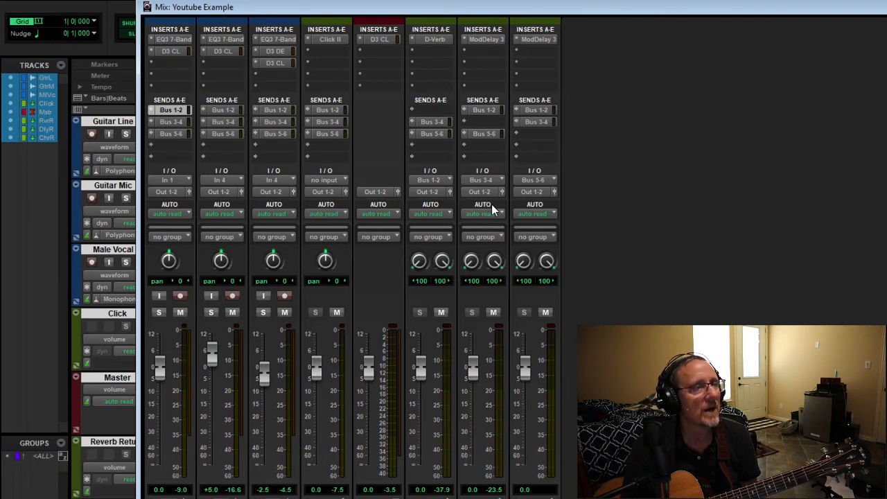
{"action": "left_click", "coordinate": [230, 112]}
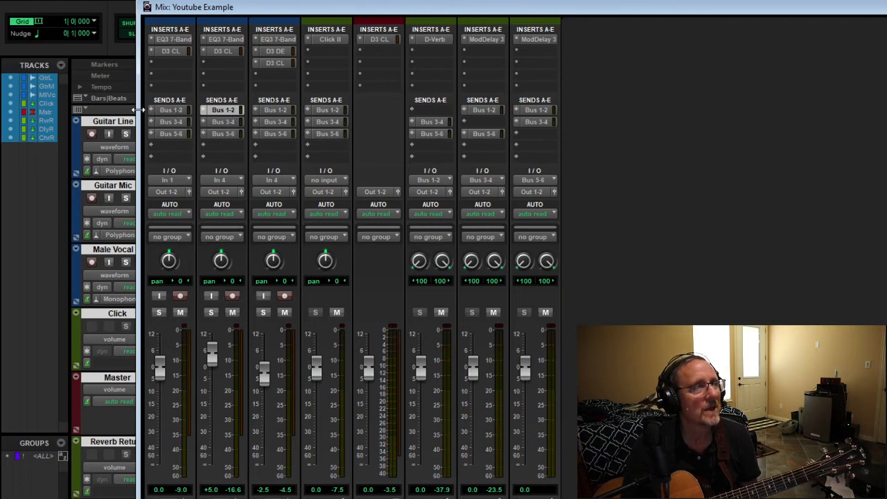
{"action": "left_click", "coordinate": [175, 122]}
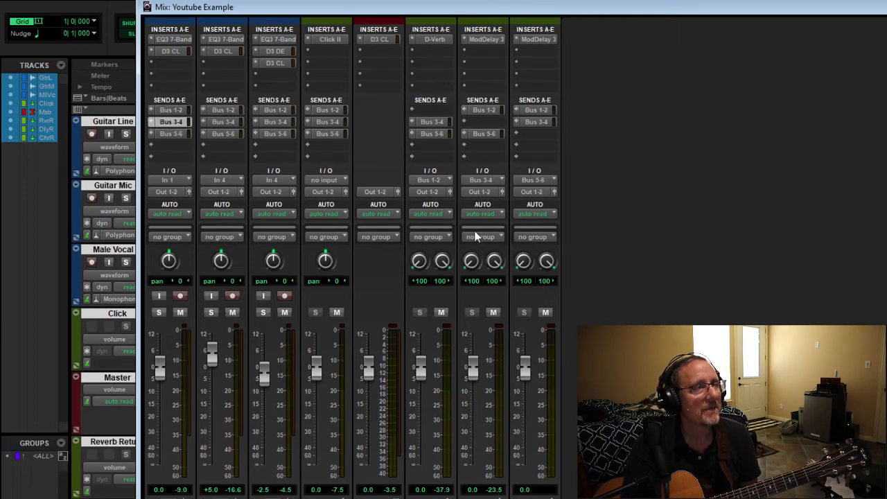
{"action": "left_click", "coordinate": [222, 121]}
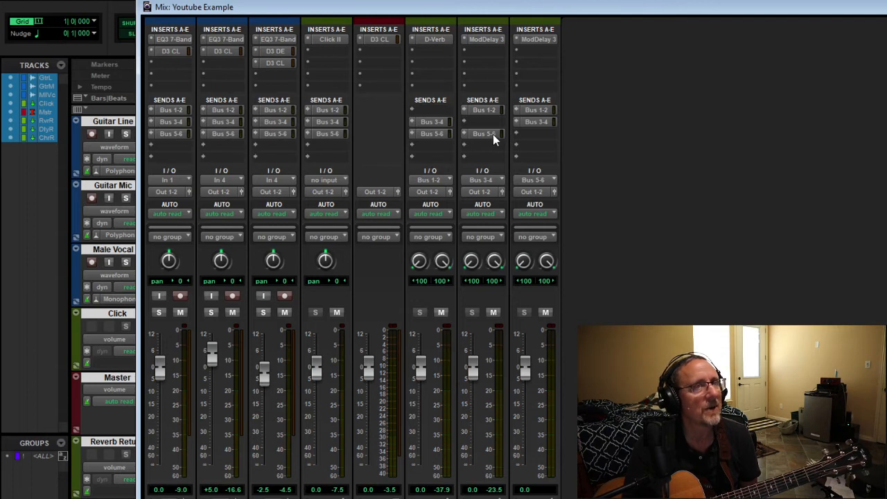
Step: Return to the Edit window and play the session from the start past bar 20 before stopping
{"action": "key", "text": "ctrl+equal"}
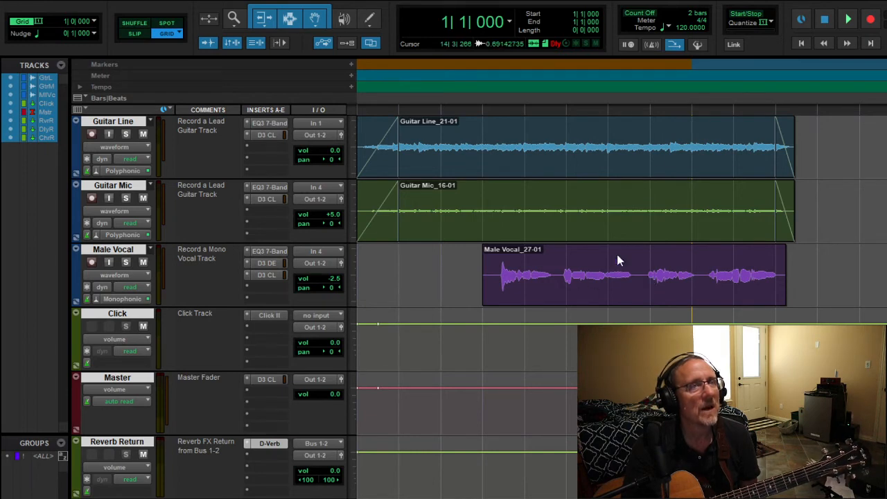
{"action": "left_click", "coordinate": [850, 21]}
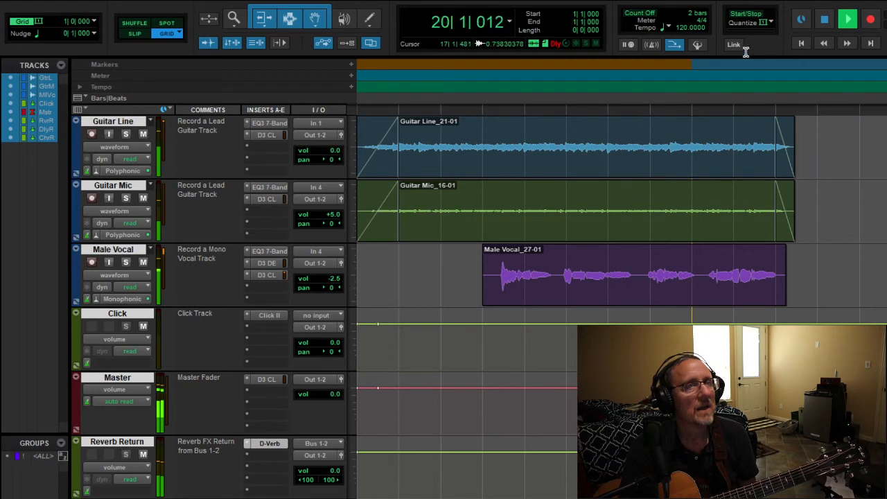
{"action": "left_click", "coordinate": [824, 19]}
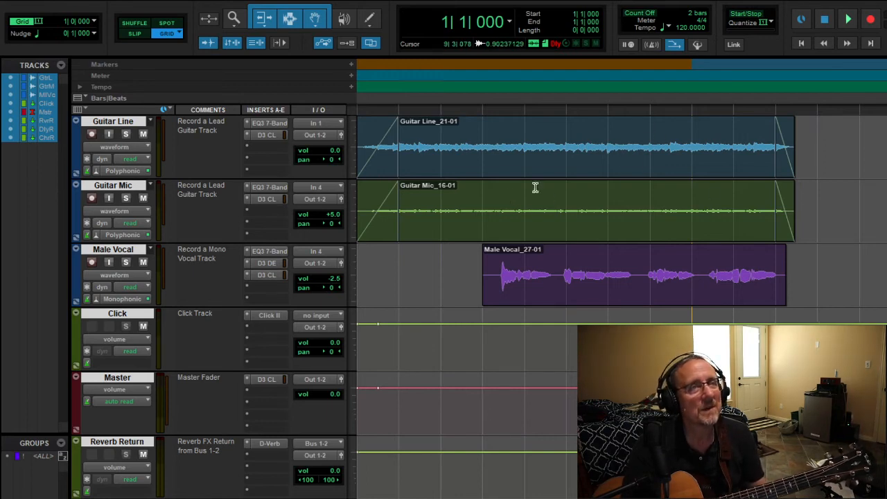
Step: Select the Male Vocal, Guitar Mic and Guitar Line clips together, and clear the selection by placing the cursor at bar 14 on the Click track
{"action": "left_click", "coordinate": [598, 295]}
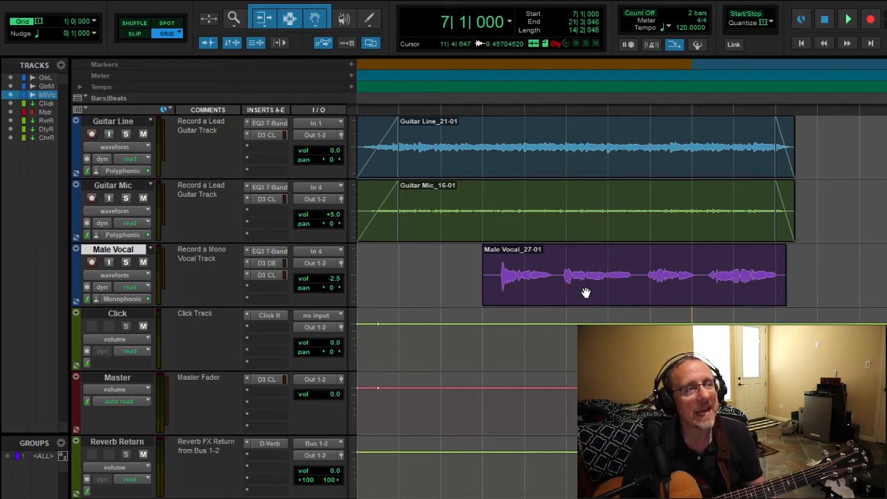
{"action": "left_click", "coordinate": [586, 230], "text": "shift"}
{"action": "left_click", "coordinate": [588, 170], "text": "shift"}
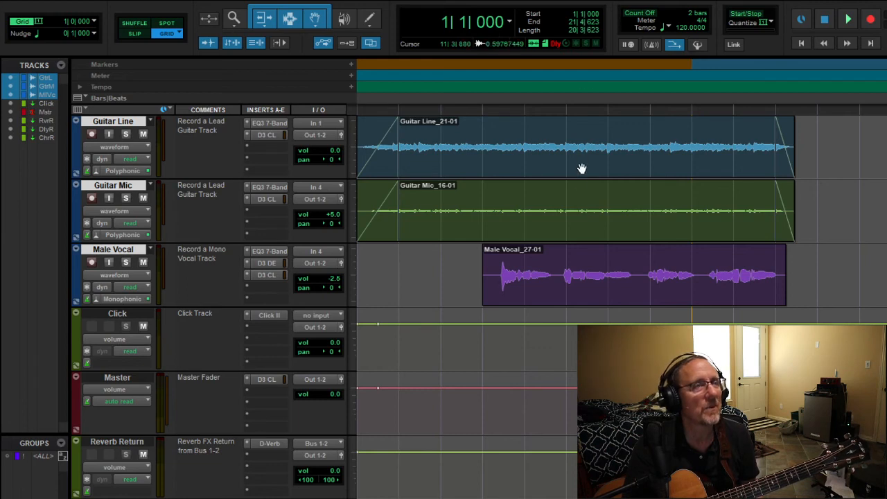
{"action": "left_click", "coordinate": [594, 309]}
{"action": "left_click", "coordinate": [593, 294]}
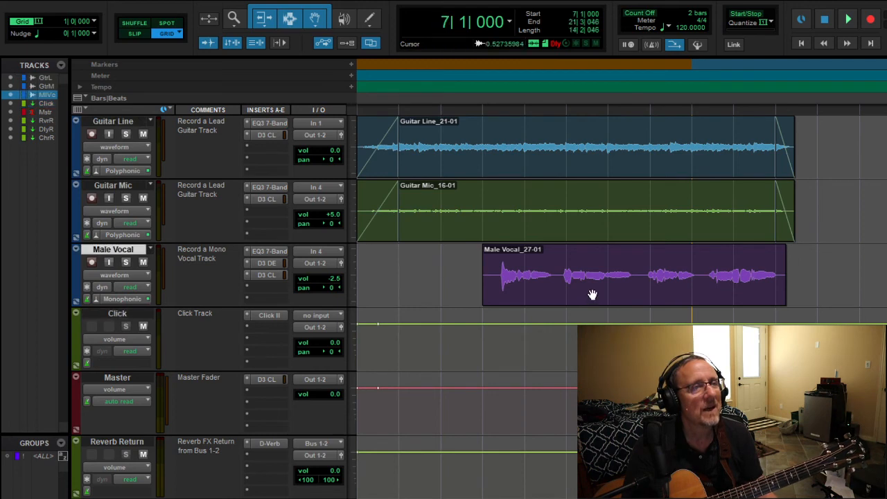
{"action": "left_click", "coordinate": [588, 231], "text": "shift"}
{"action": "left_click", "coordinate": [586, 167], "text": "shift"}
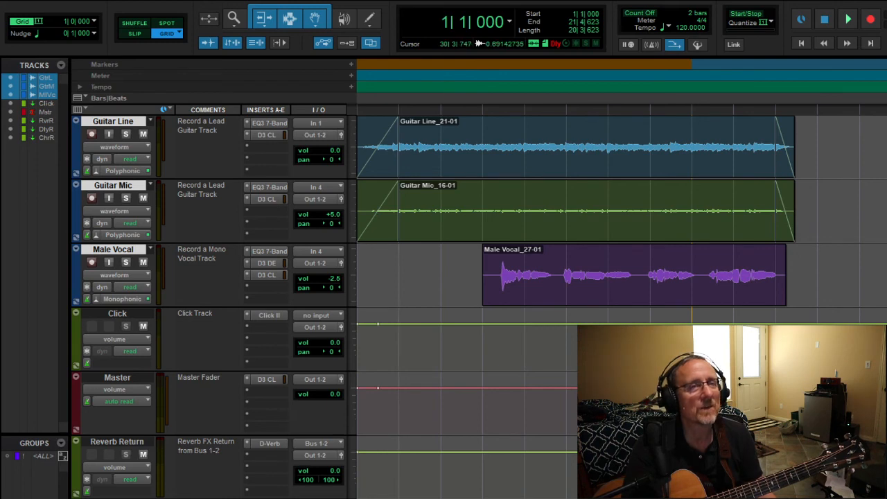
{"action": "scroll", "coordinate": [618, 299], "scroll_direction": "right", "scroll_amount": 8}
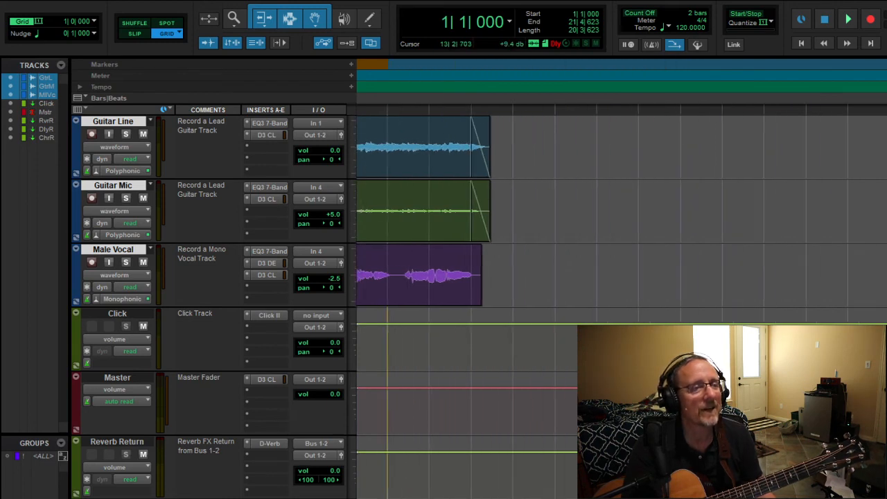
{"action": "scroll", "coordinate": [809, 285], "scroll_direction": "left", "scroll_amount": 5}
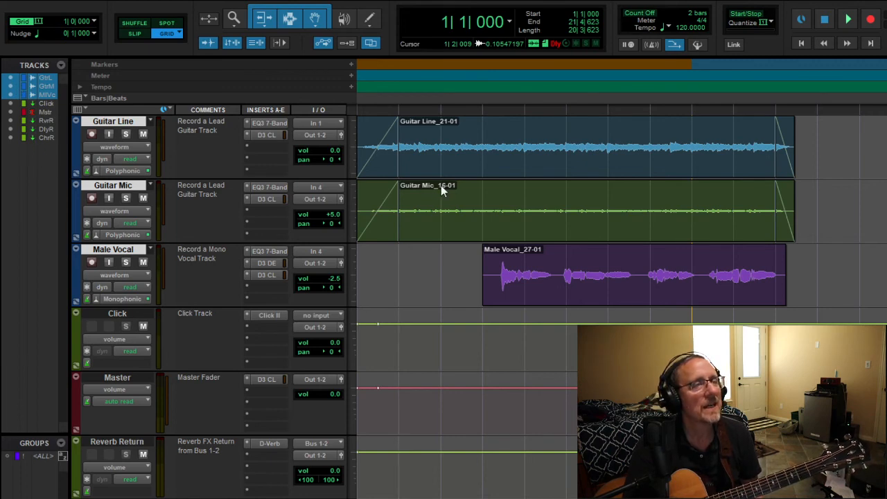
{"action": "left_click", "coordinate": [631, 325]}
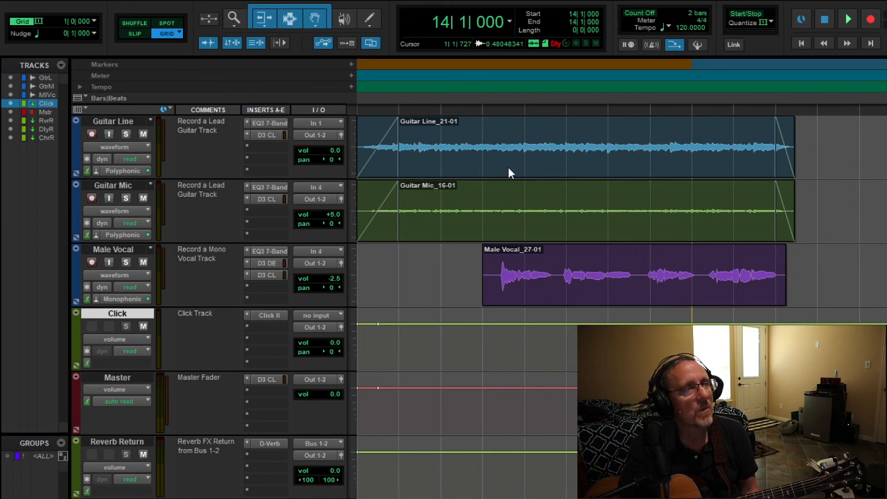
Step: Create a new empty playlist on the Guitar Mic track and switch back to its original Guitar Mic playlist
{"action": "key", "text": "ctrl+backslash"}
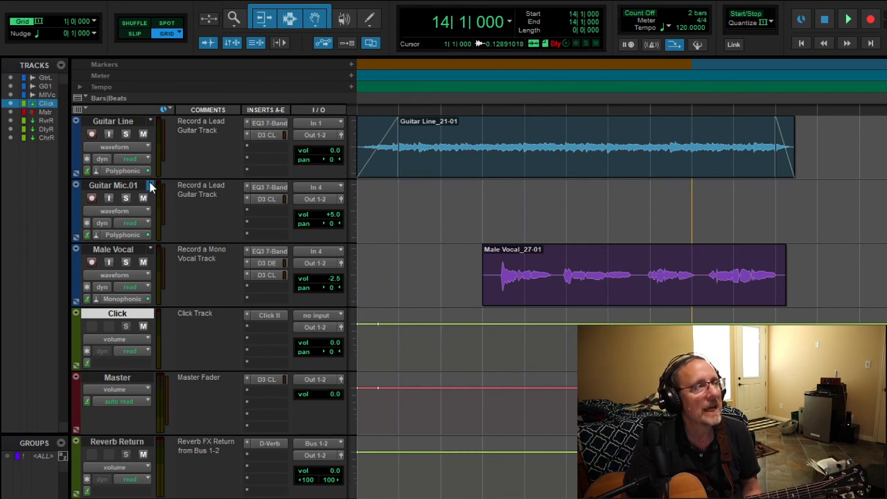
{"action": "left_click", "coordinate": [176, 243]}
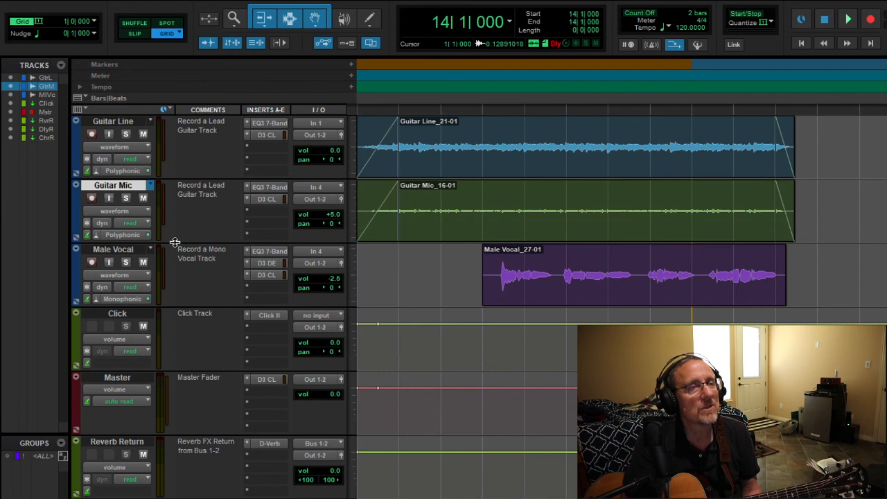